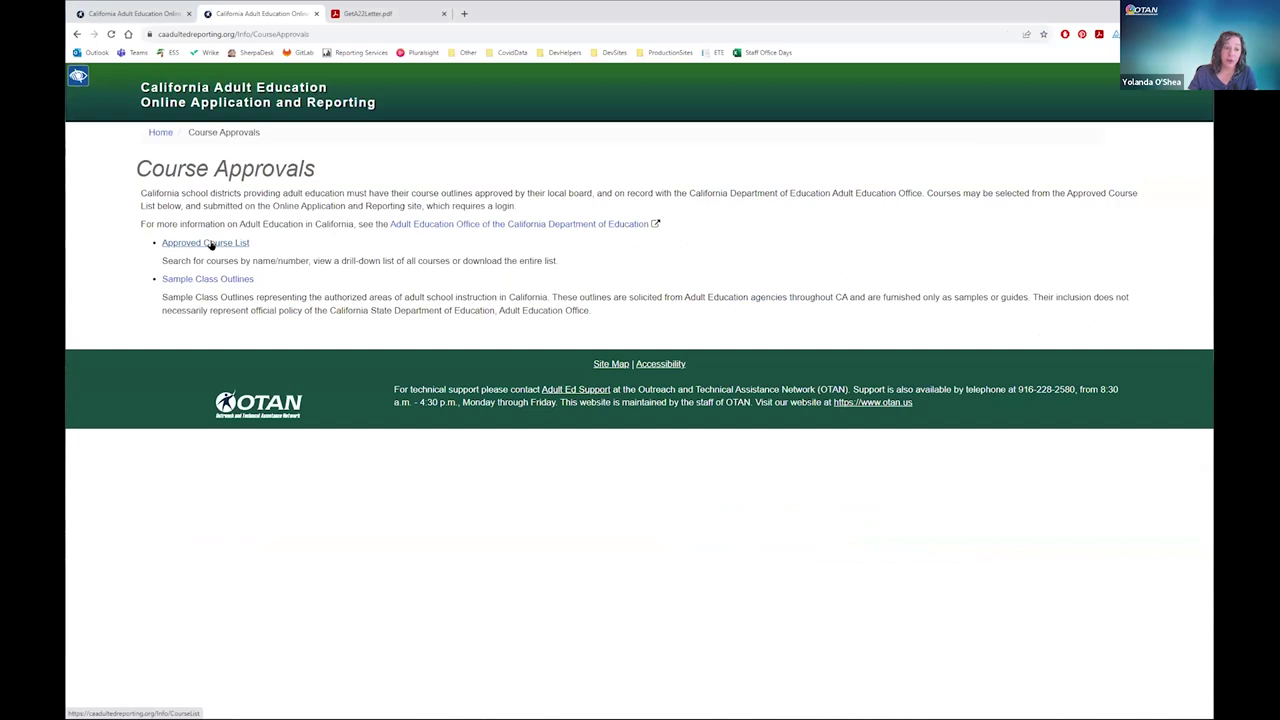
Step: View the entire Approved Course List, scroll through it, and go back to Find a Course
click(211, 245)
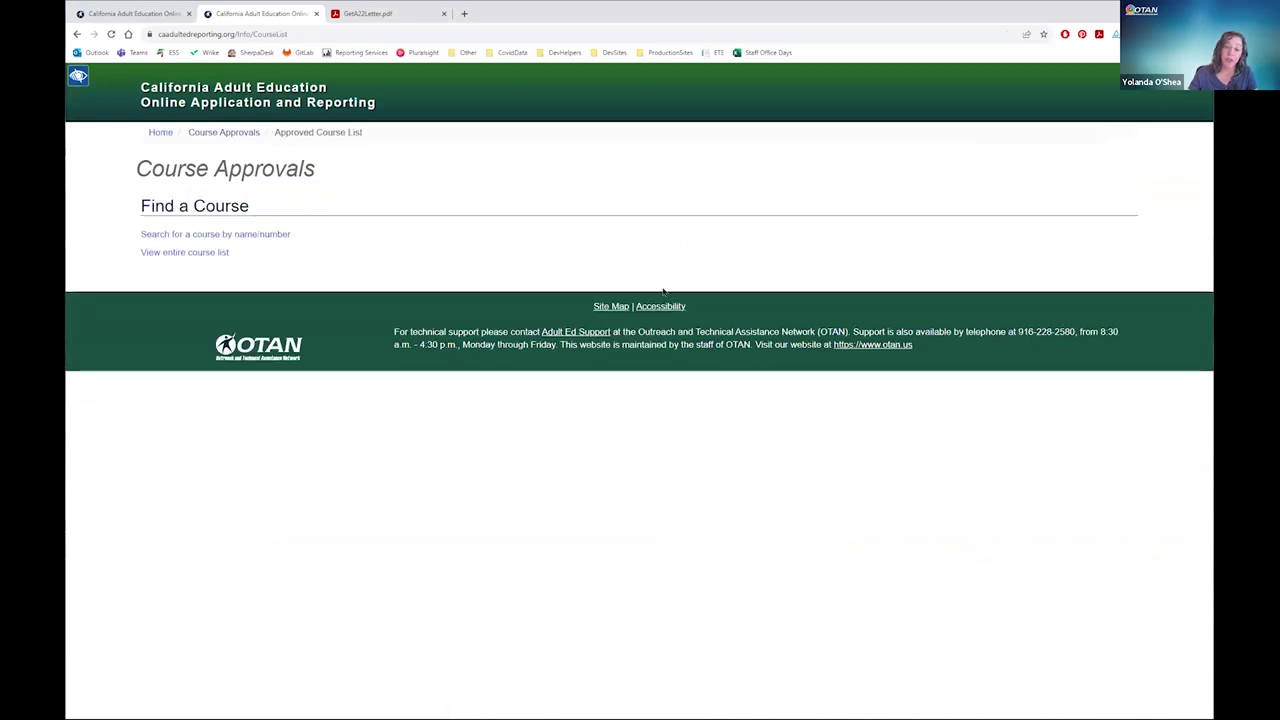
click(161, 256)
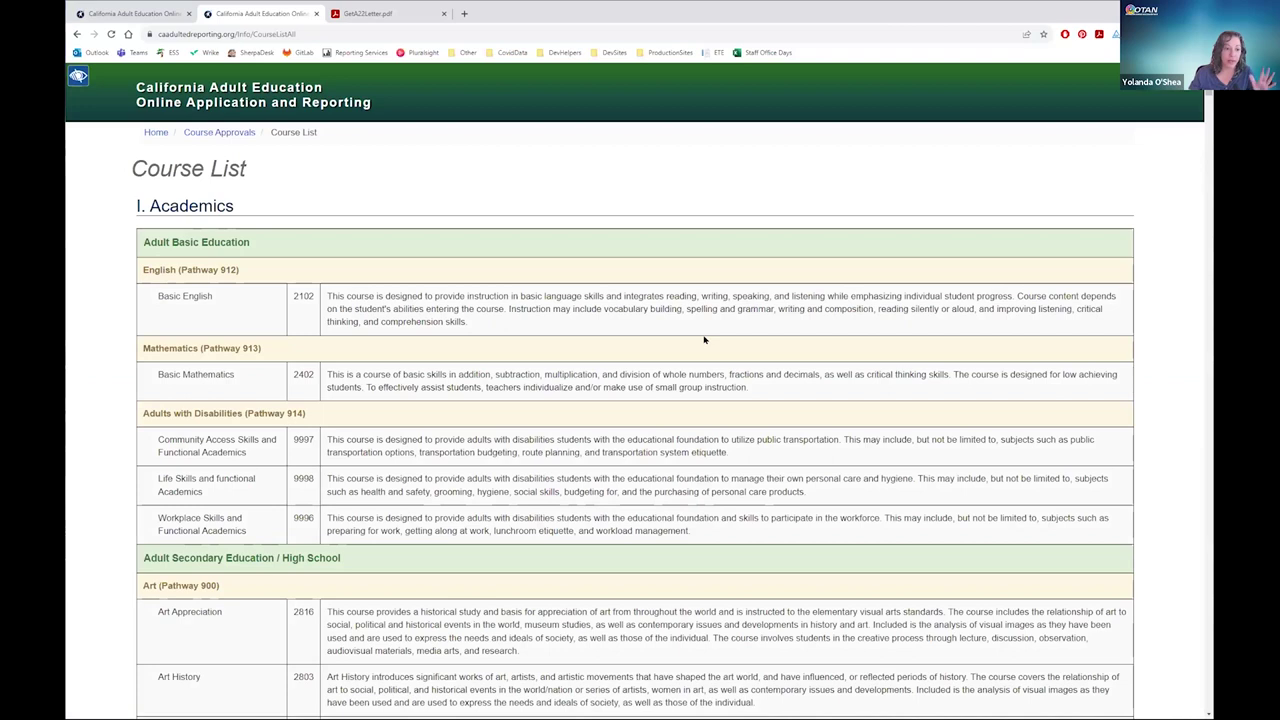
scroll(704, 338, down, 1)
scroll(703, 330, down, 1)
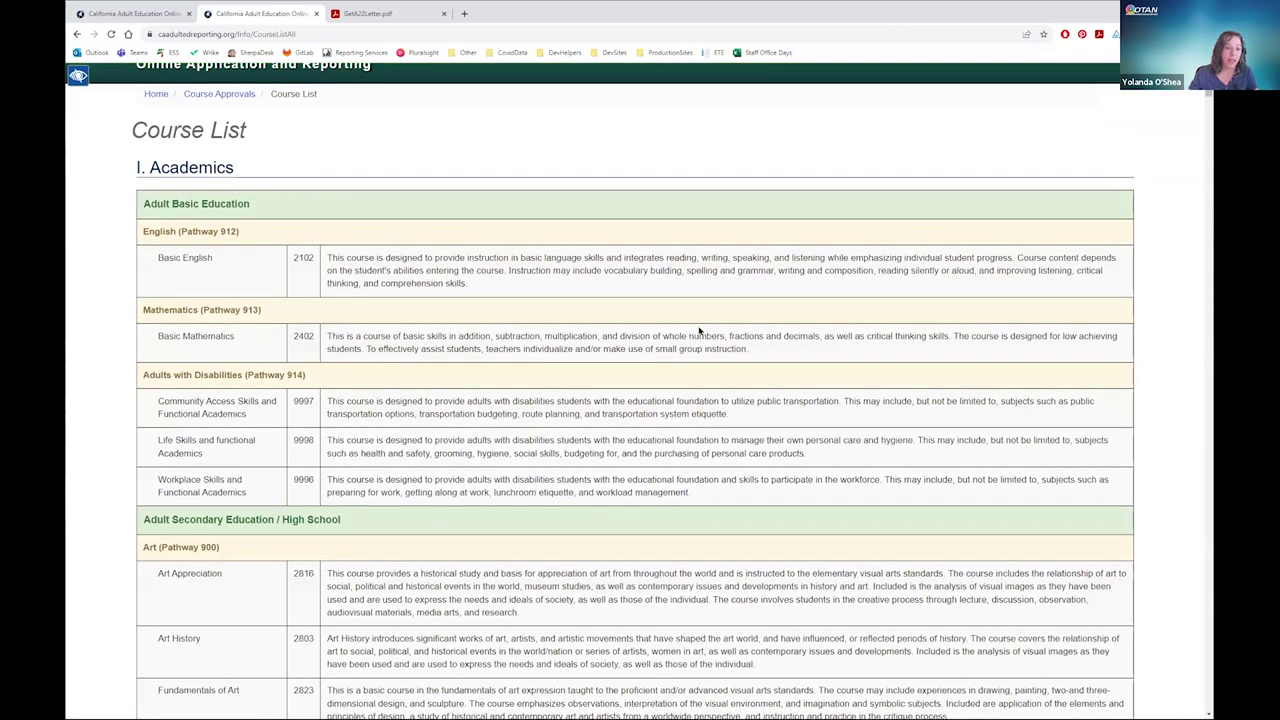
scroll(699, 328, down, 10)
scroll(693, 328, down, 10)
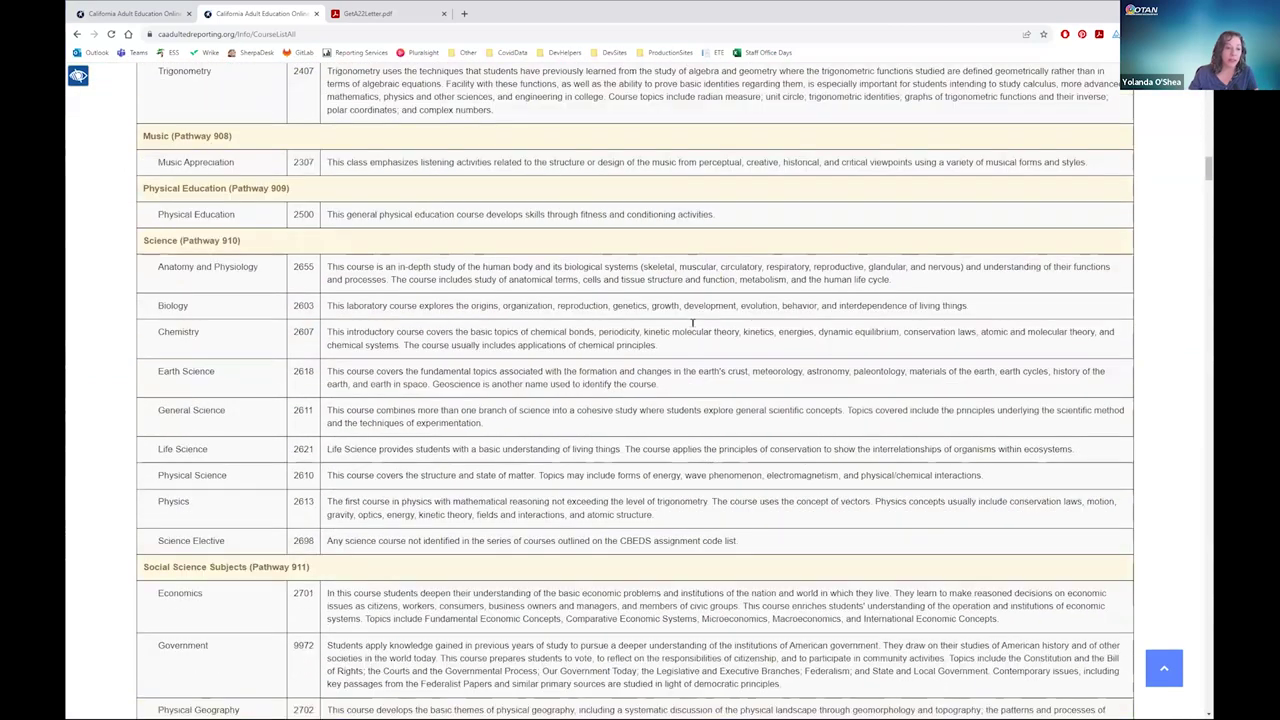
scroll(686, 346, down, 10)
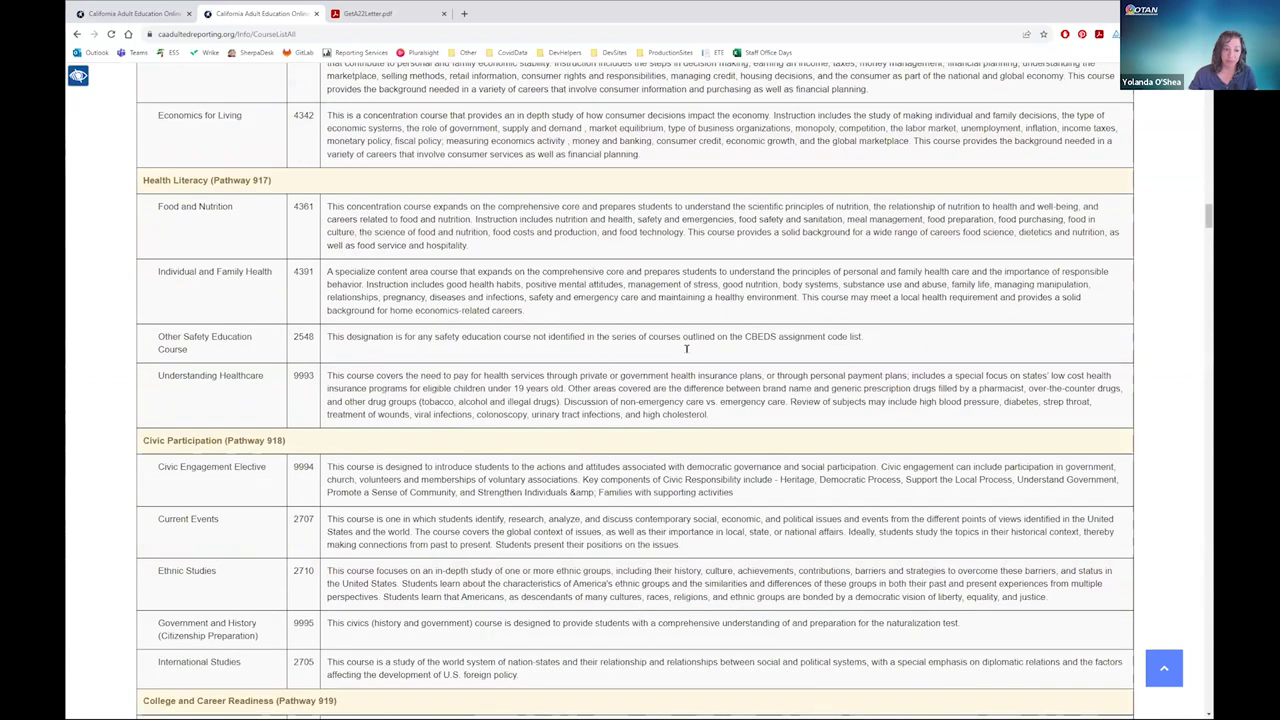
scroll(688, 352, down, 10)
scroll(688, 352, down, 3)
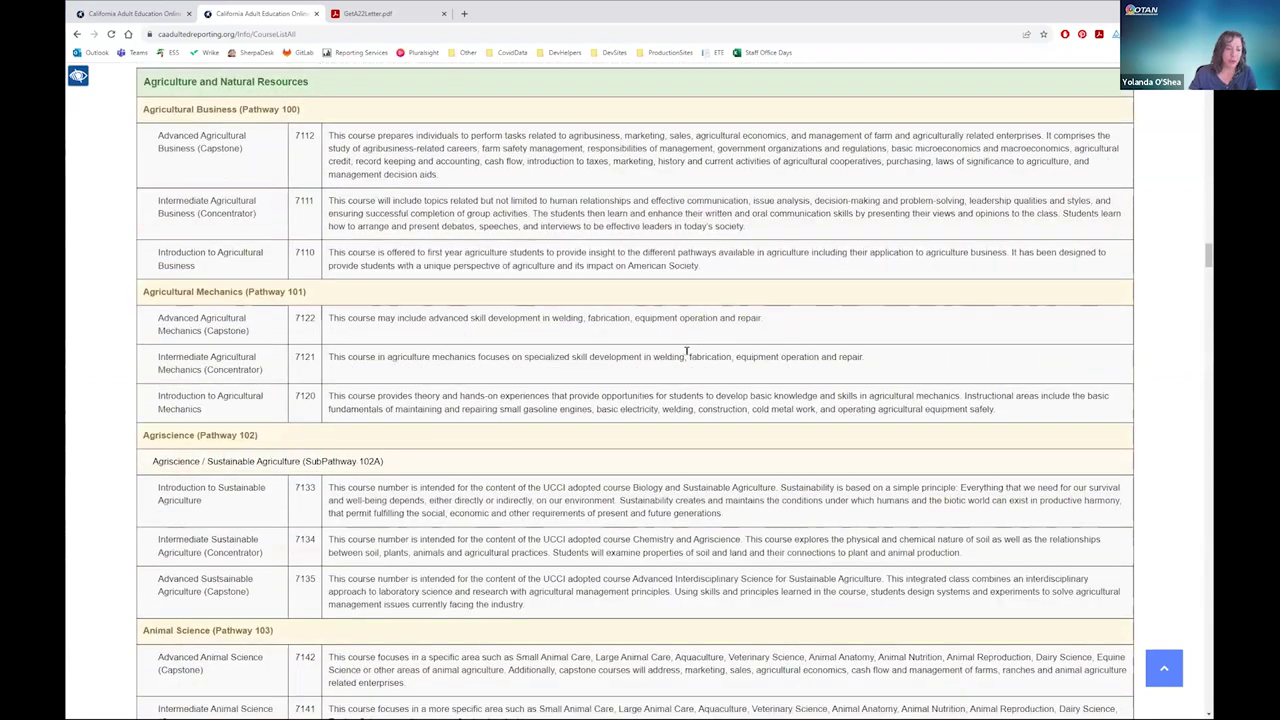
scroll(688, 352, down, 2)
scroll(688, 352, down, 3)
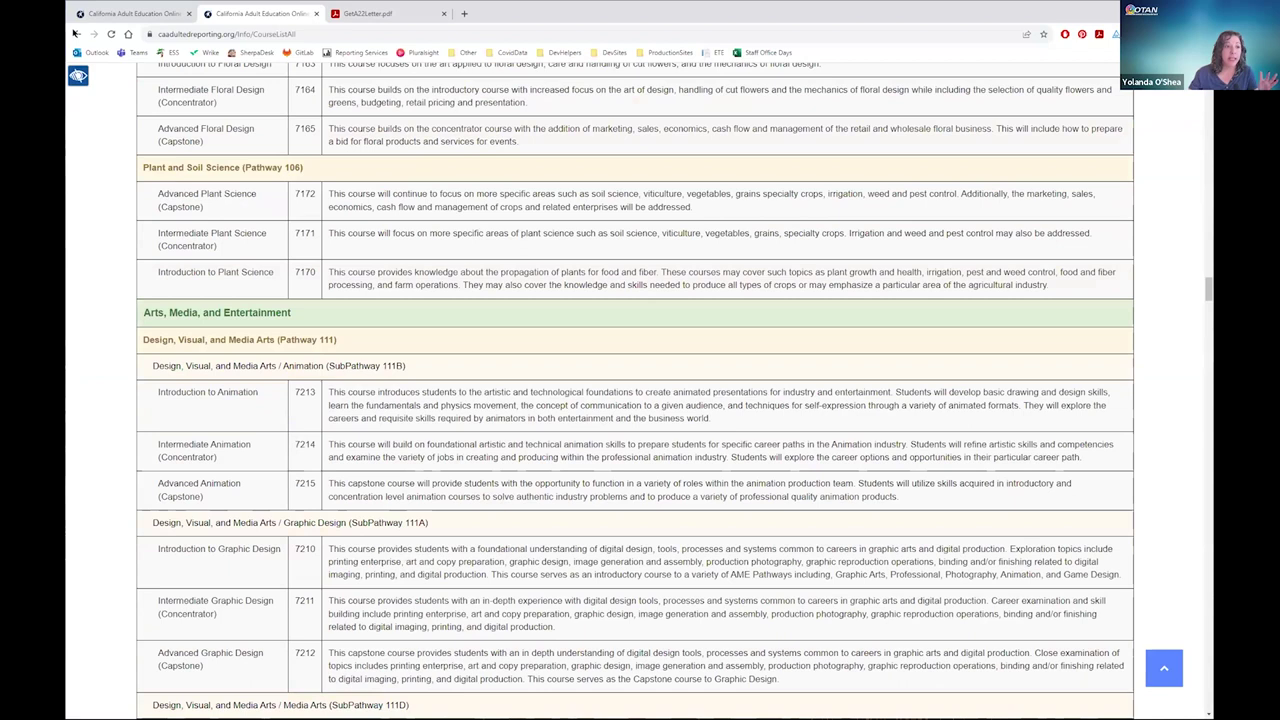
scroll(155, 92, down, 1)
key(alt+Left)
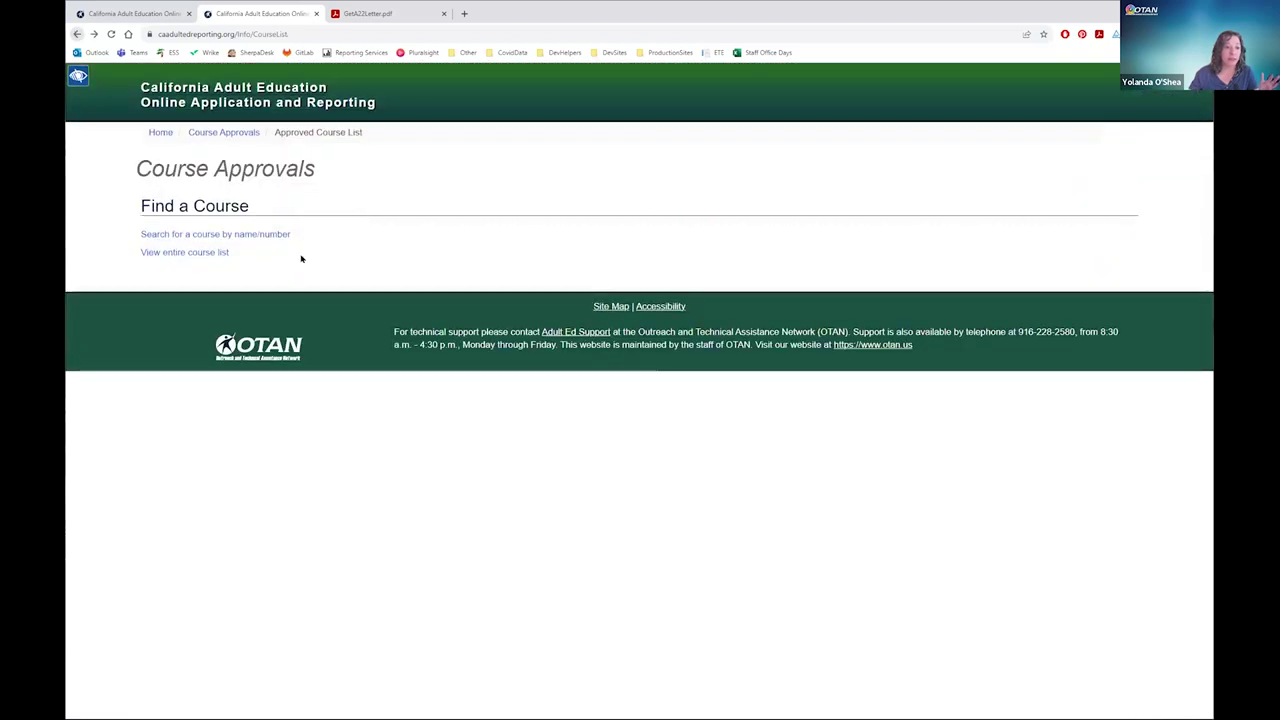
Step: Search courses for 'gaming', review Introduction to Games and Simulation (8140), and return home
click(198, 236)
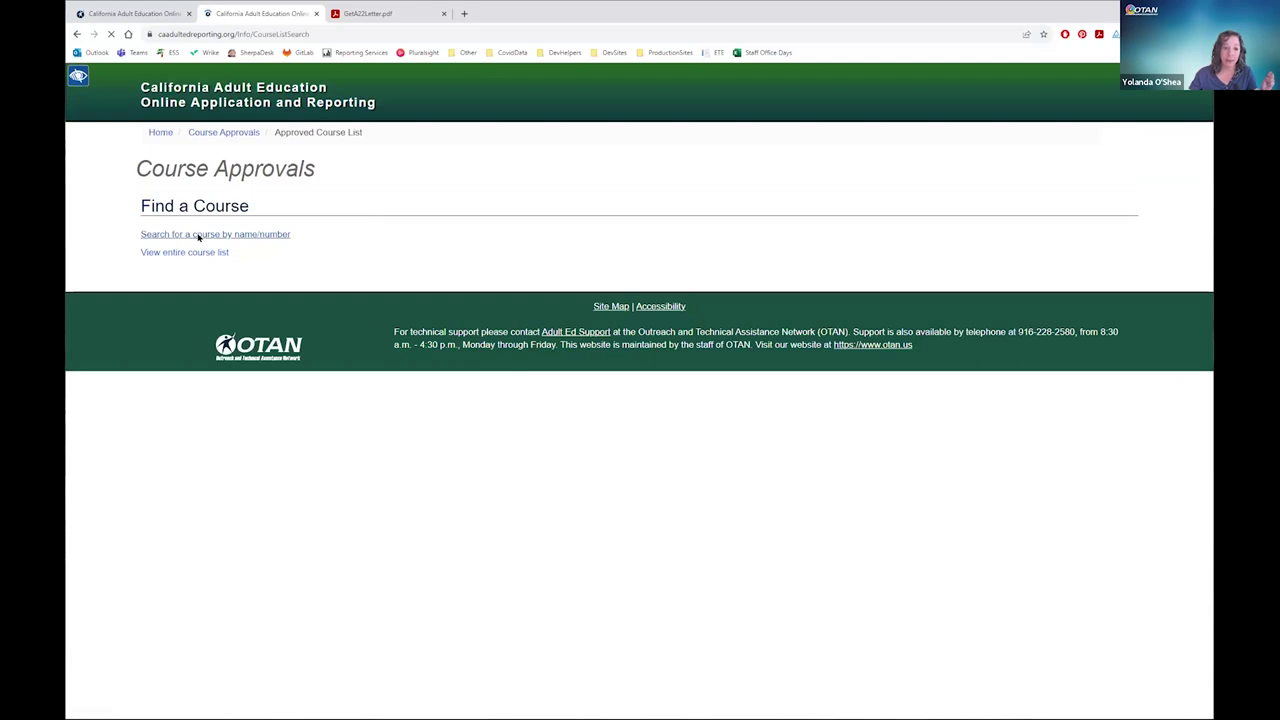
click(561, 259)
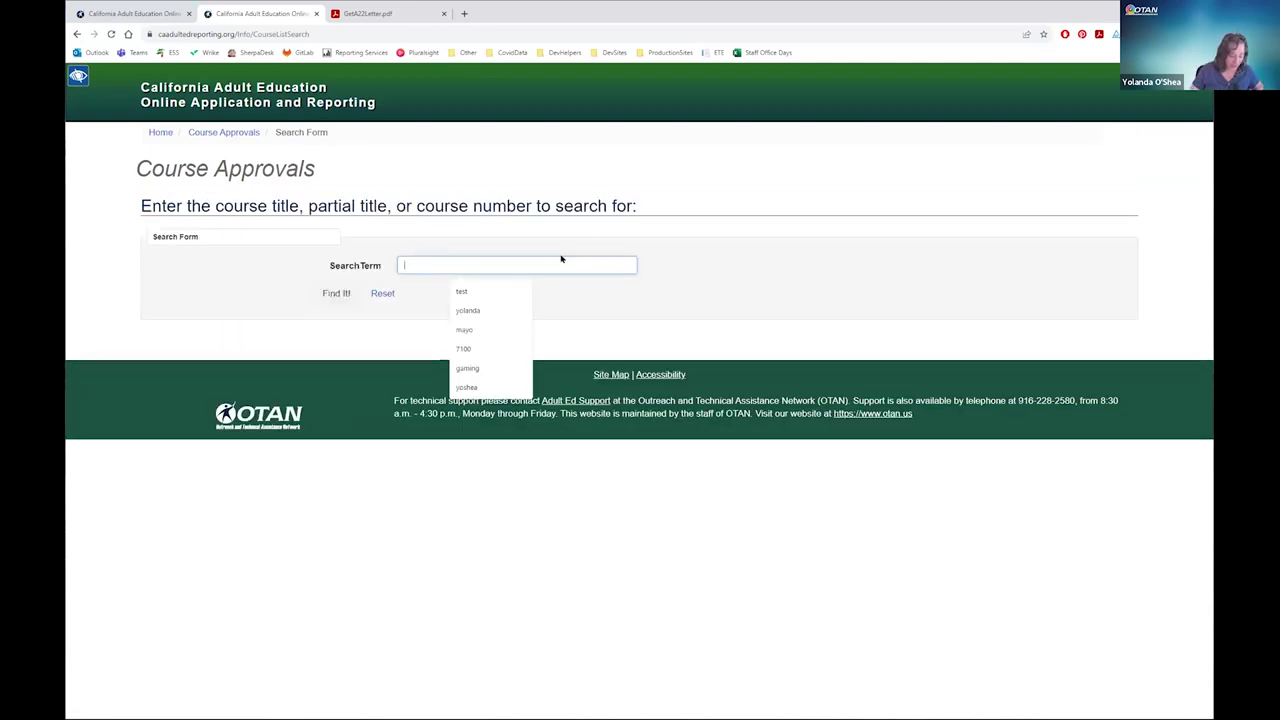
text(gaming)
key(Return)
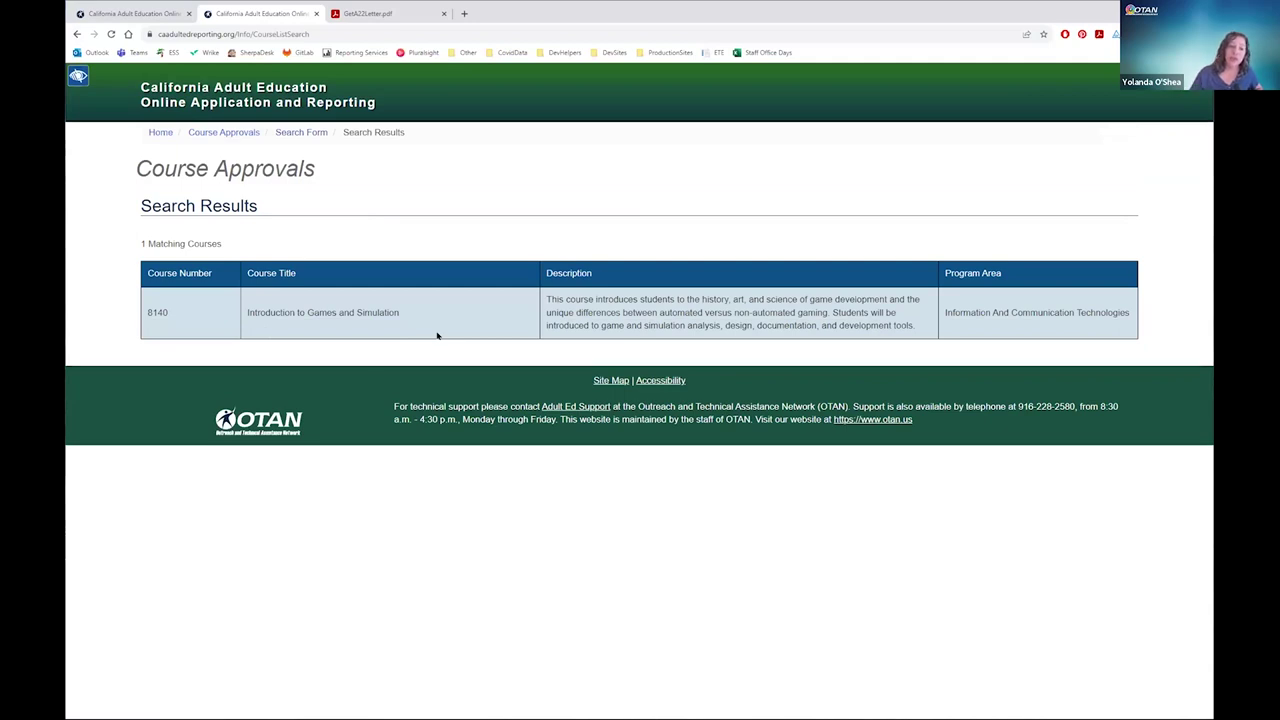
drag(694, 299, 727, 296)
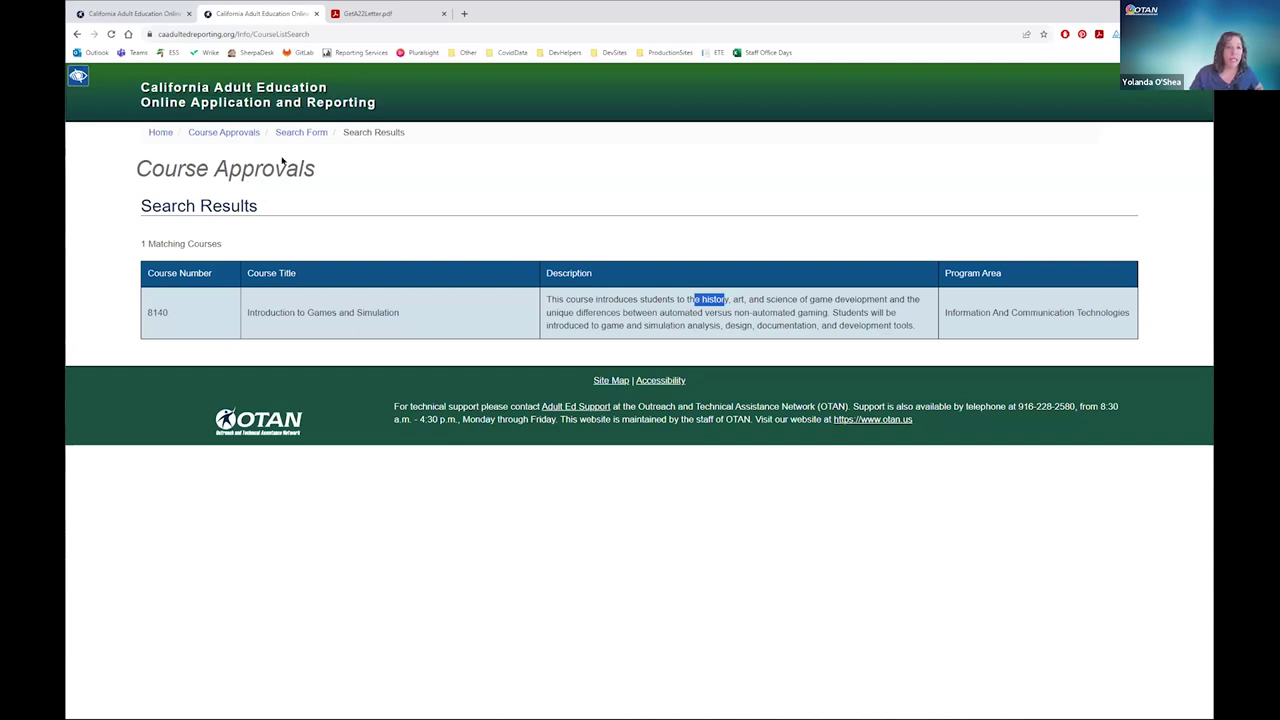
click(160, 132)
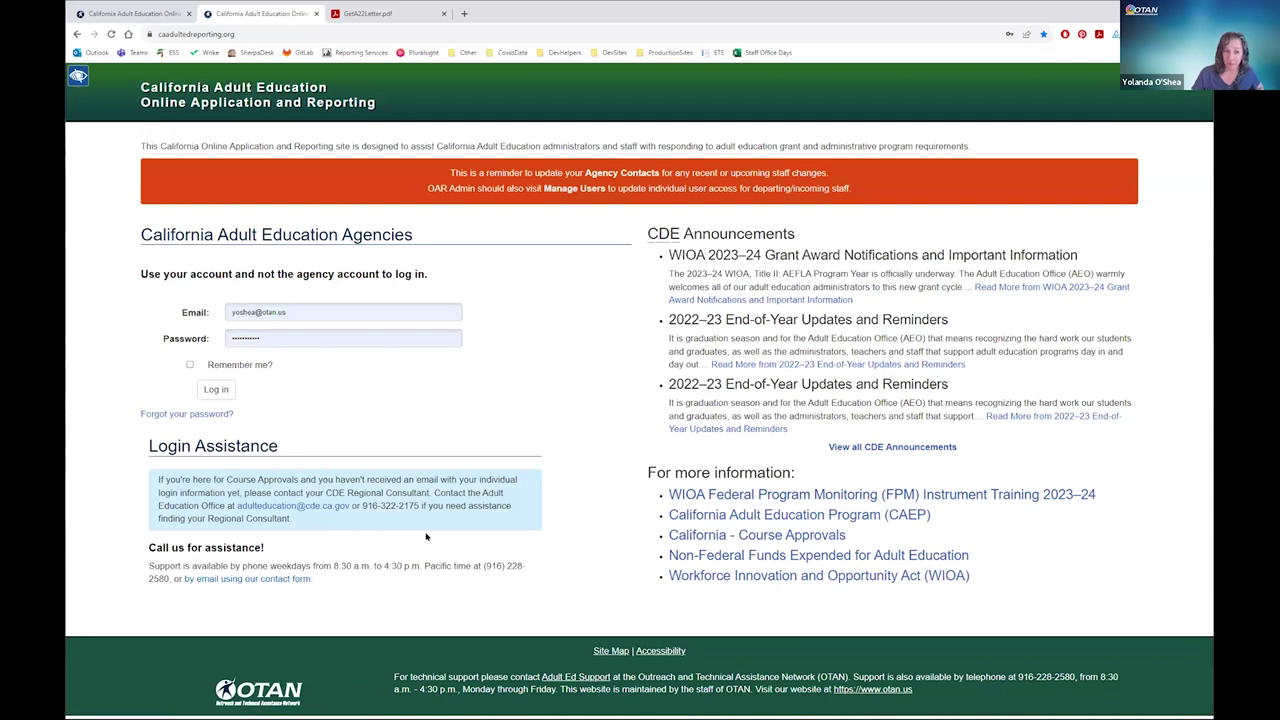
Step: Switch to the signed-in MyHome tab and open Course Approvals
click(135, 17)
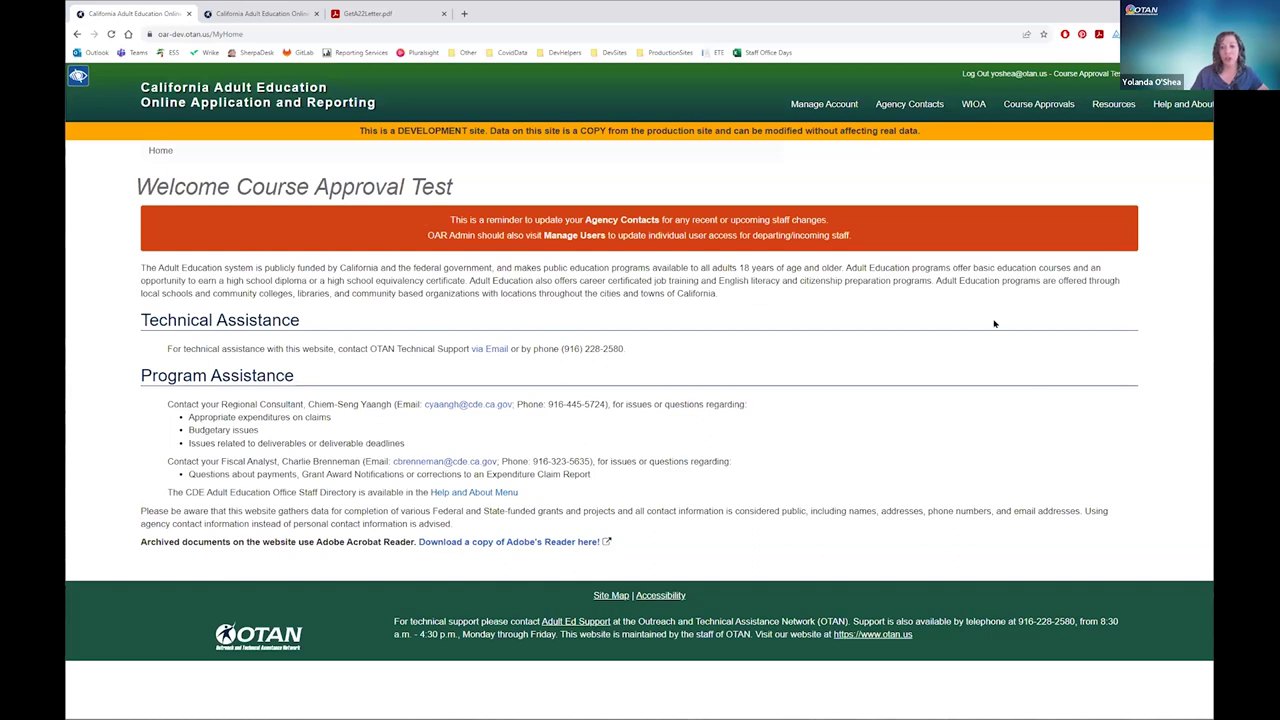
click(1040, 112)
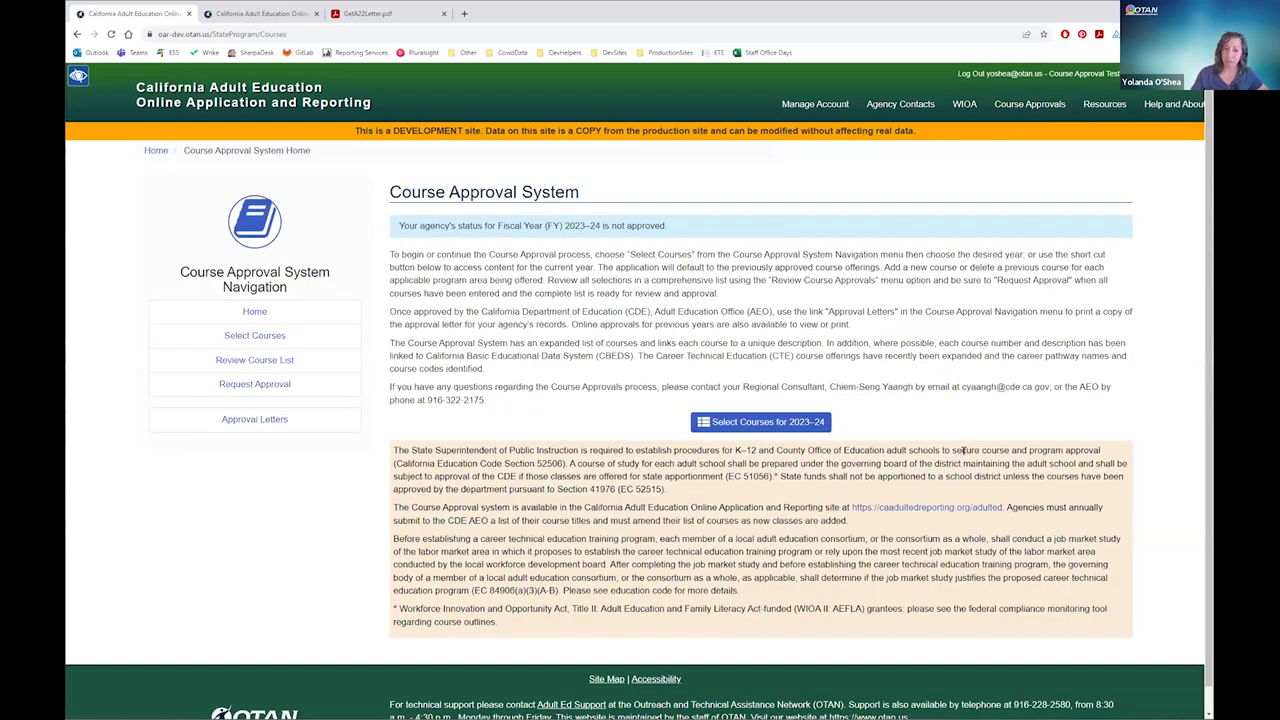
Step: Review the not-approved 2023–24 status and contact details, then open Select Courses for 2023–24
drag(434, 225, 675, 213)
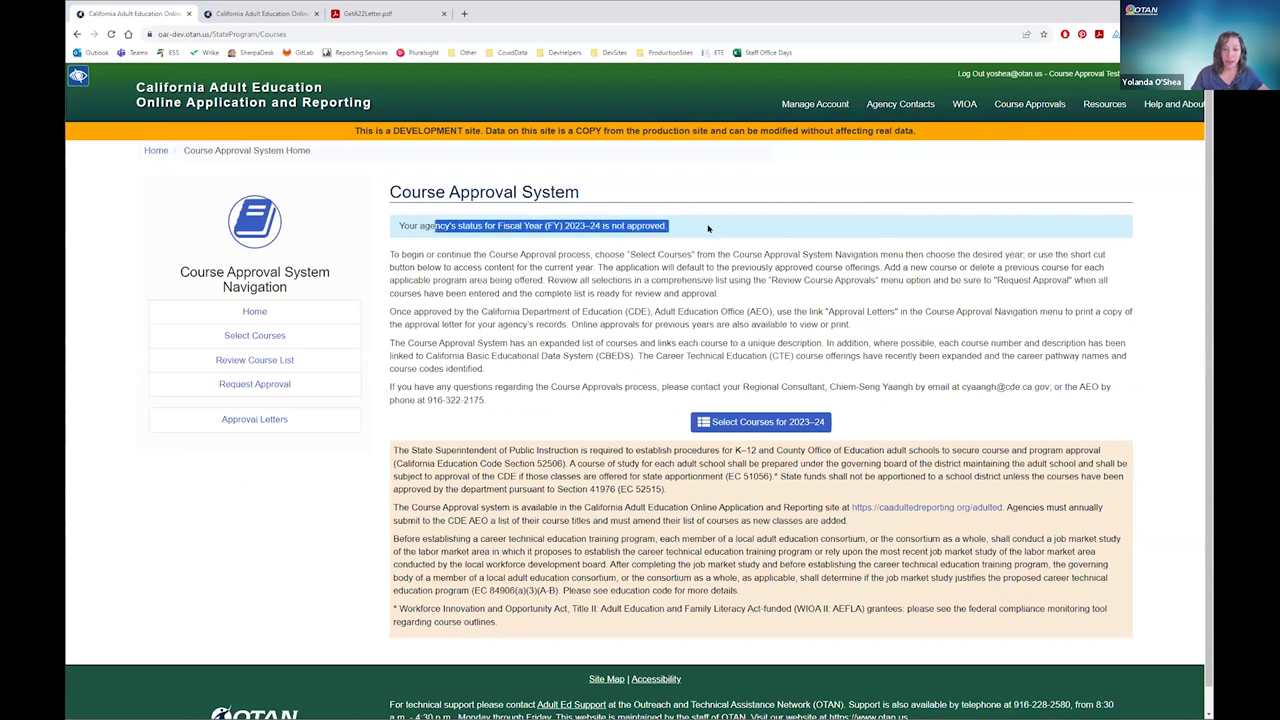
click(708, 228)
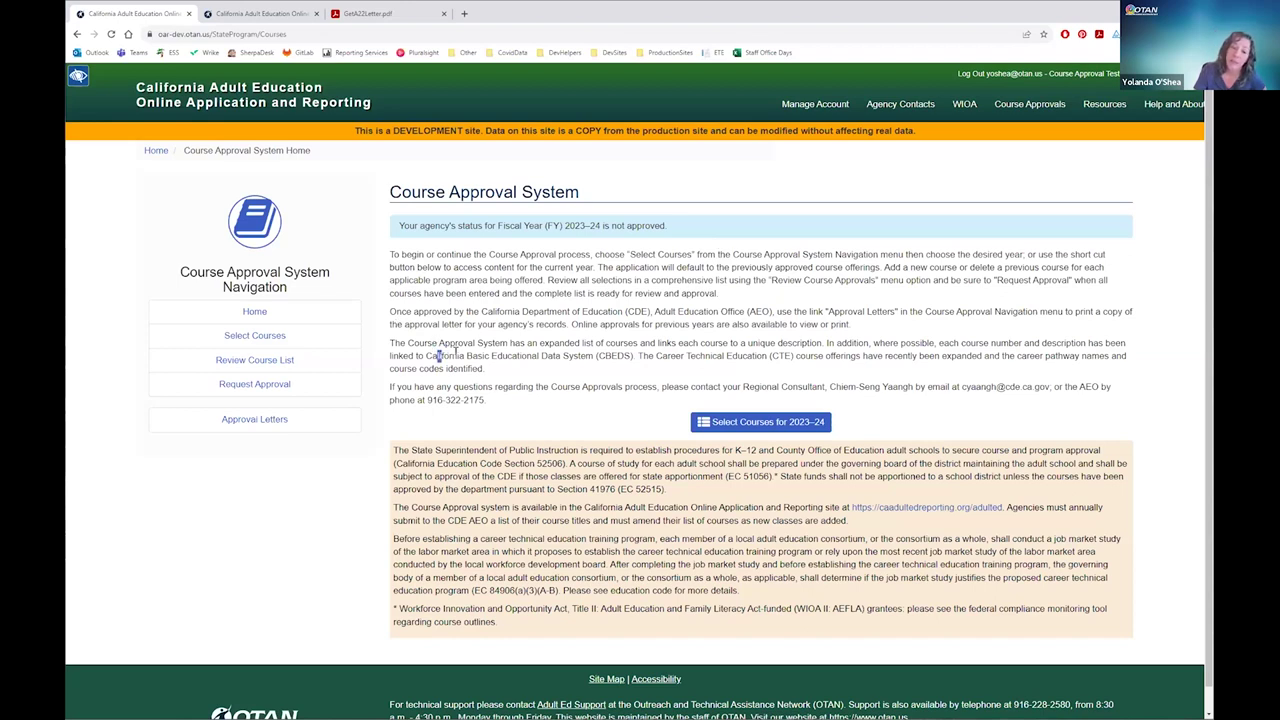
drag(438, 356, 503, 356)
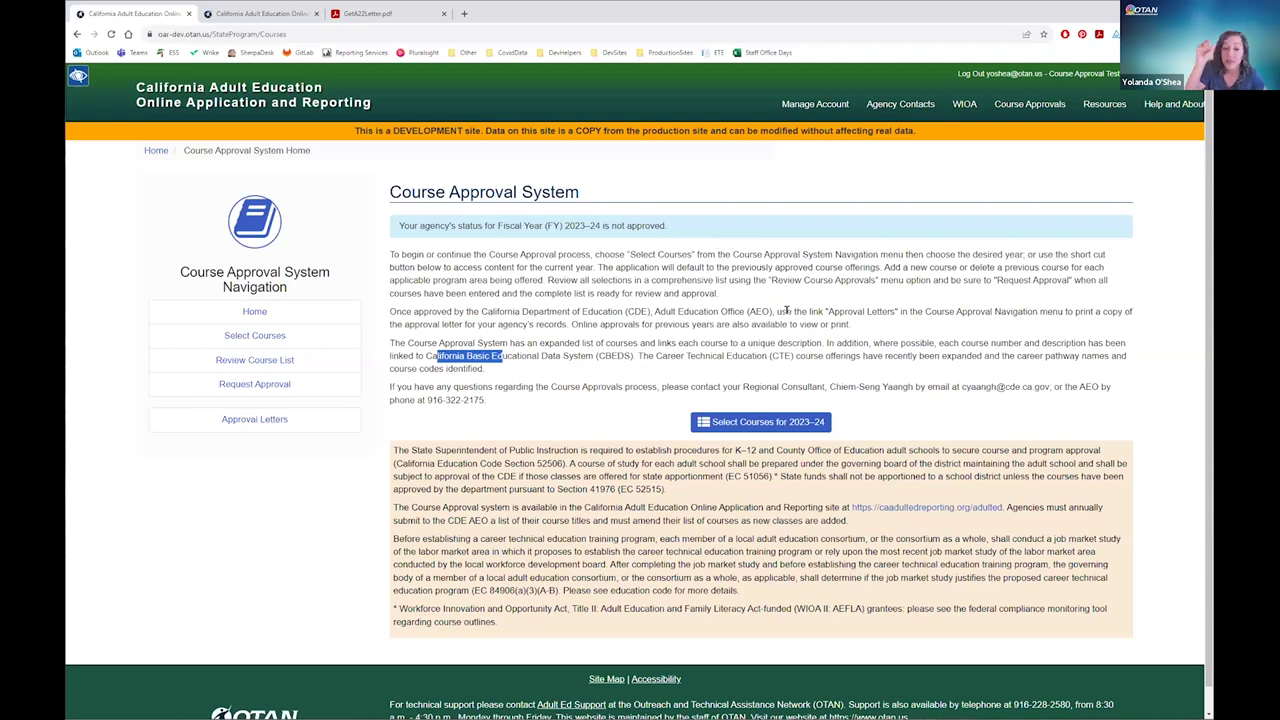
click(740, 385)
drag(755, 385, 930, 385)
key(shift+Home)
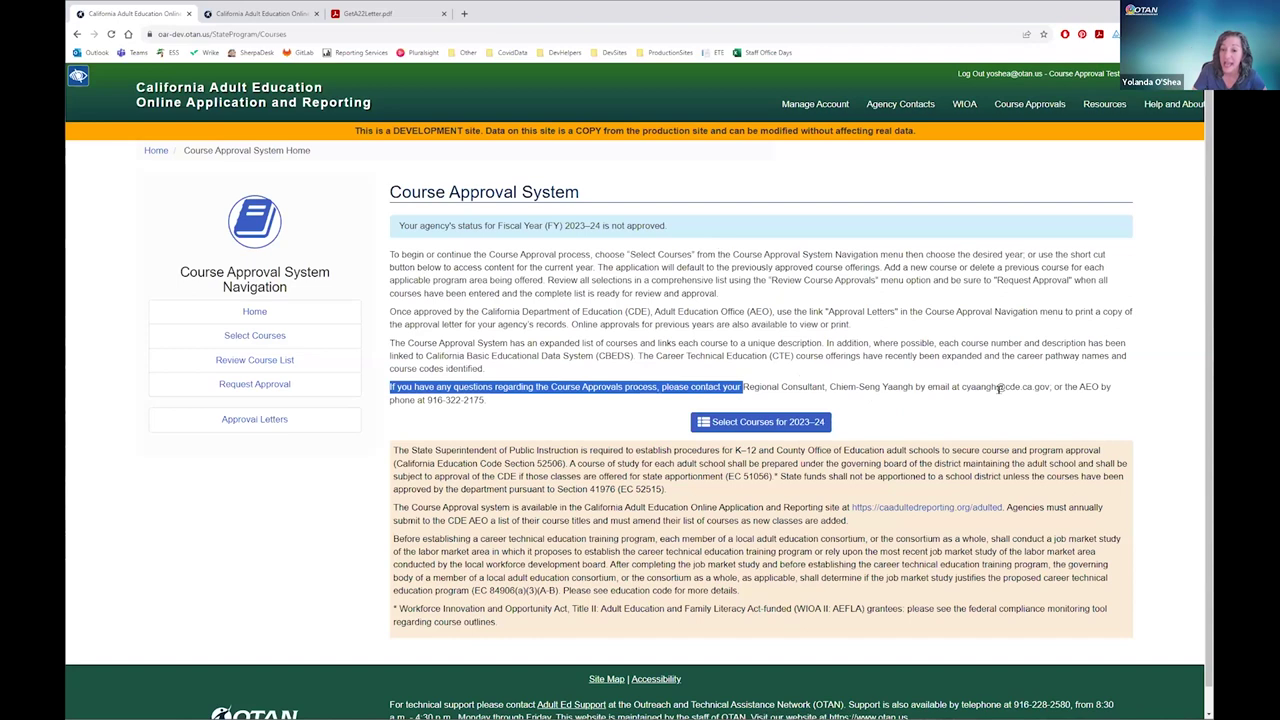
click(998, 388)
drag(964, 387, 1054, 387)
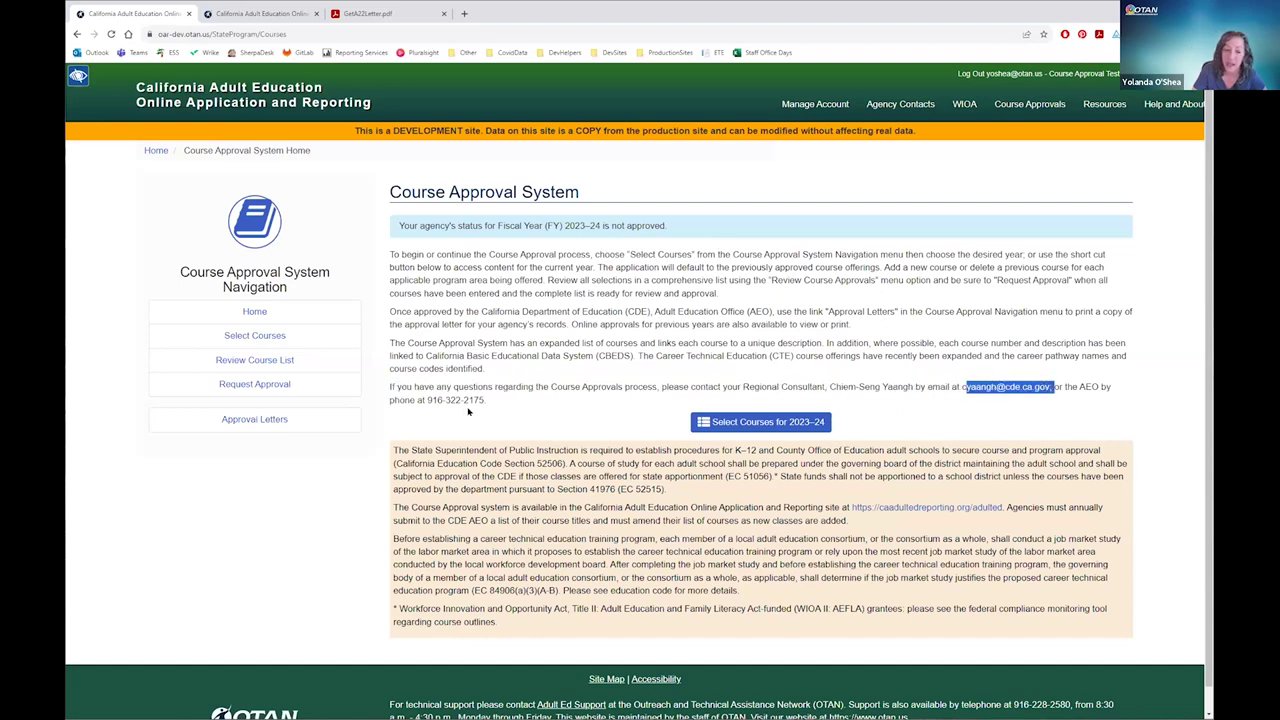
drag(424, 400, 490, 401)
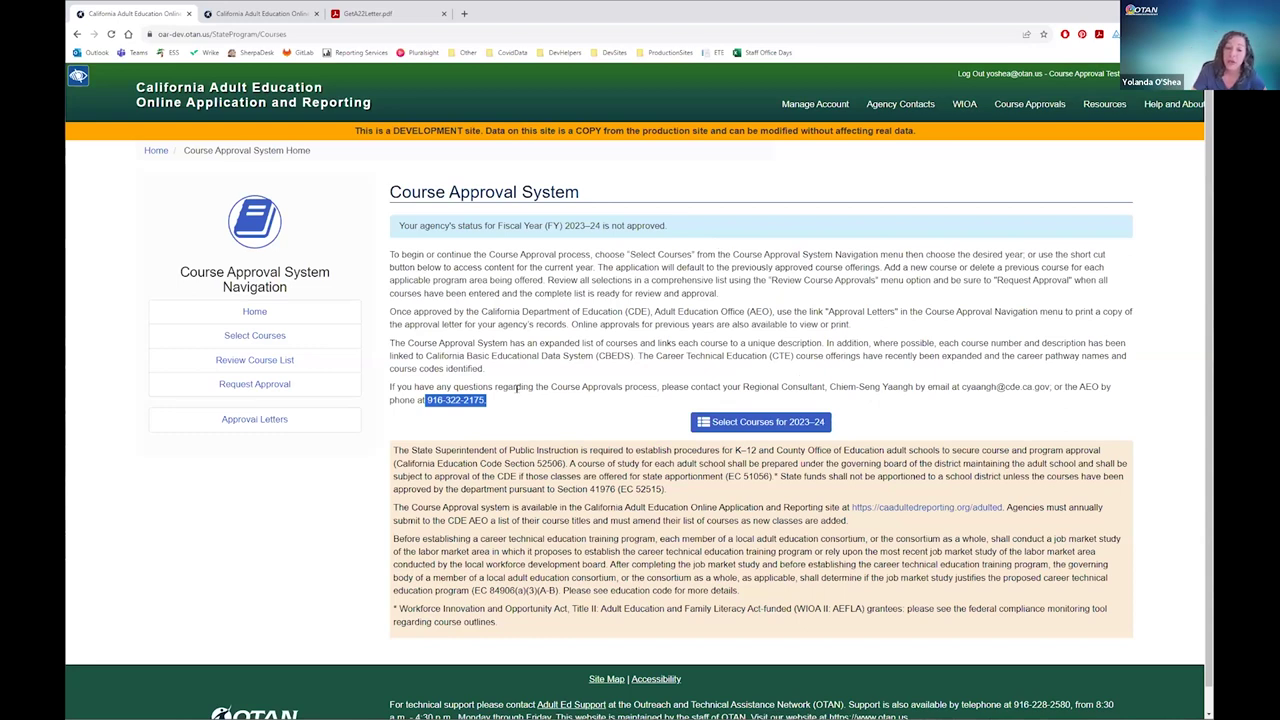
click(604, 372)
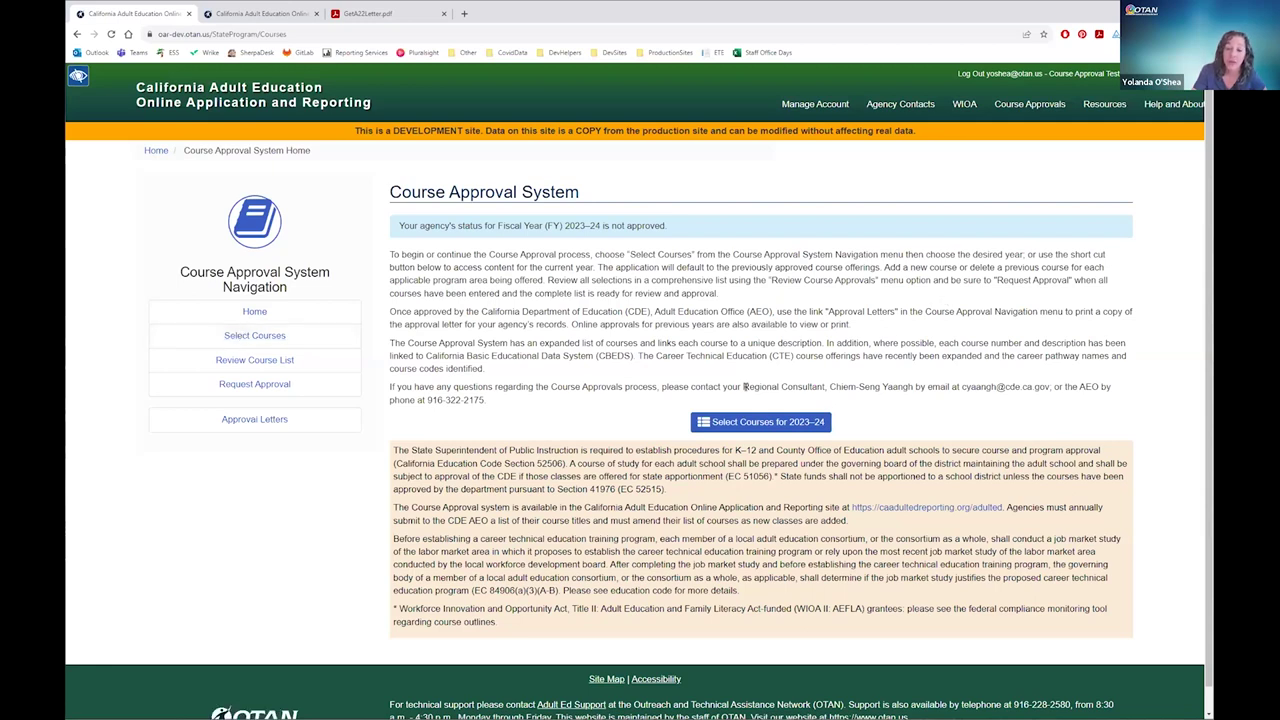
click(735, 423)
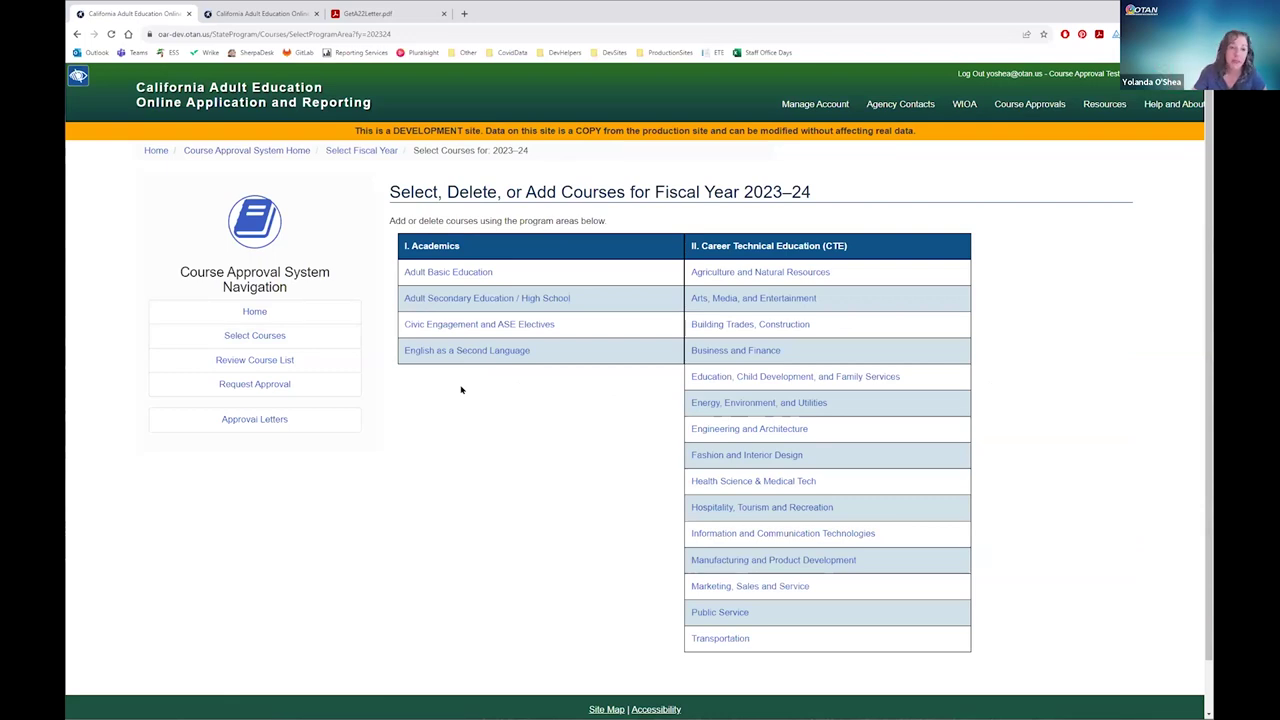
Step: Open the Adult Secondary Education / High School course list under I. Academics
click(442, 298)
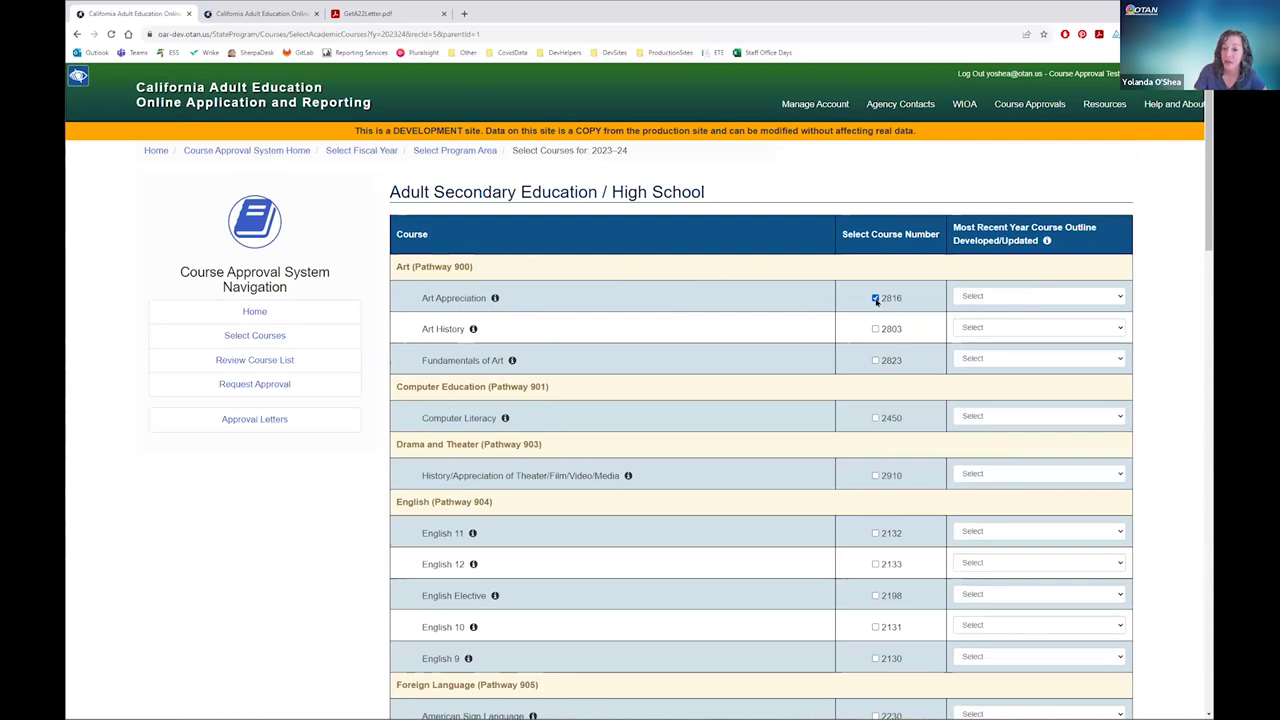
Step: Set Art Appreciation (2816) outline year to 2023, reviewing its description and outline-year guidance
click(1038, 303)
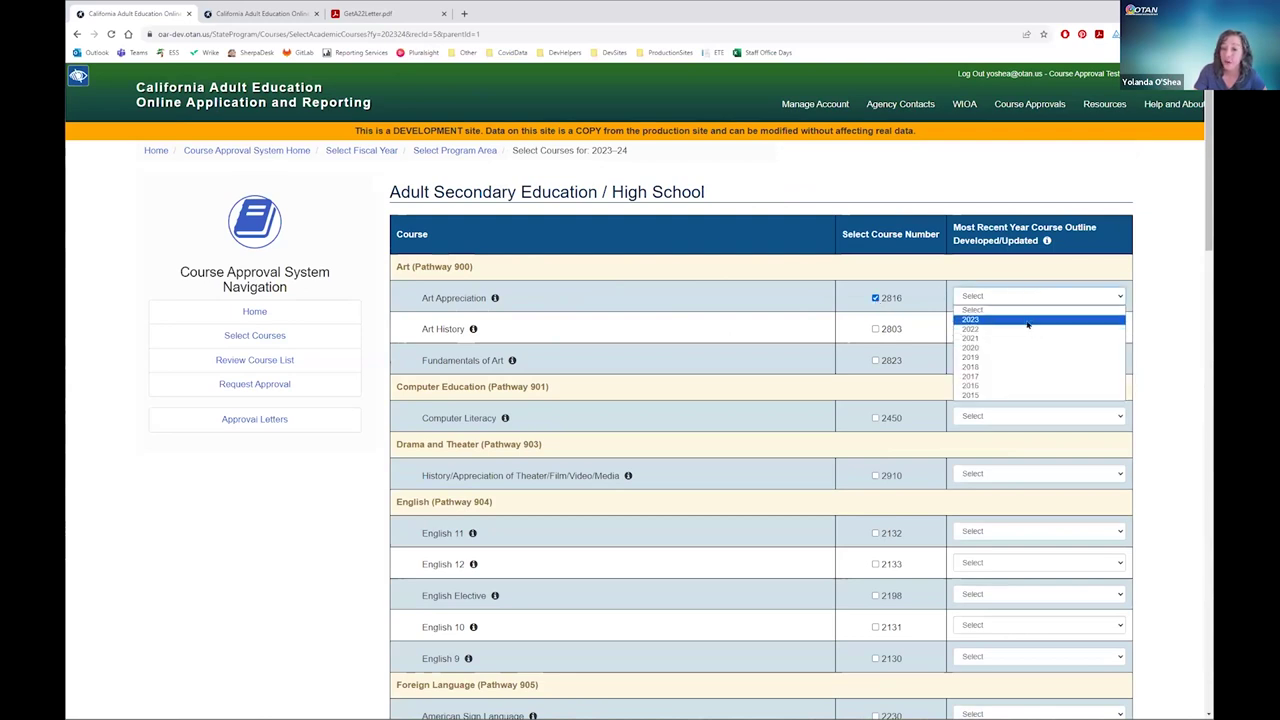
click(1027, 321)
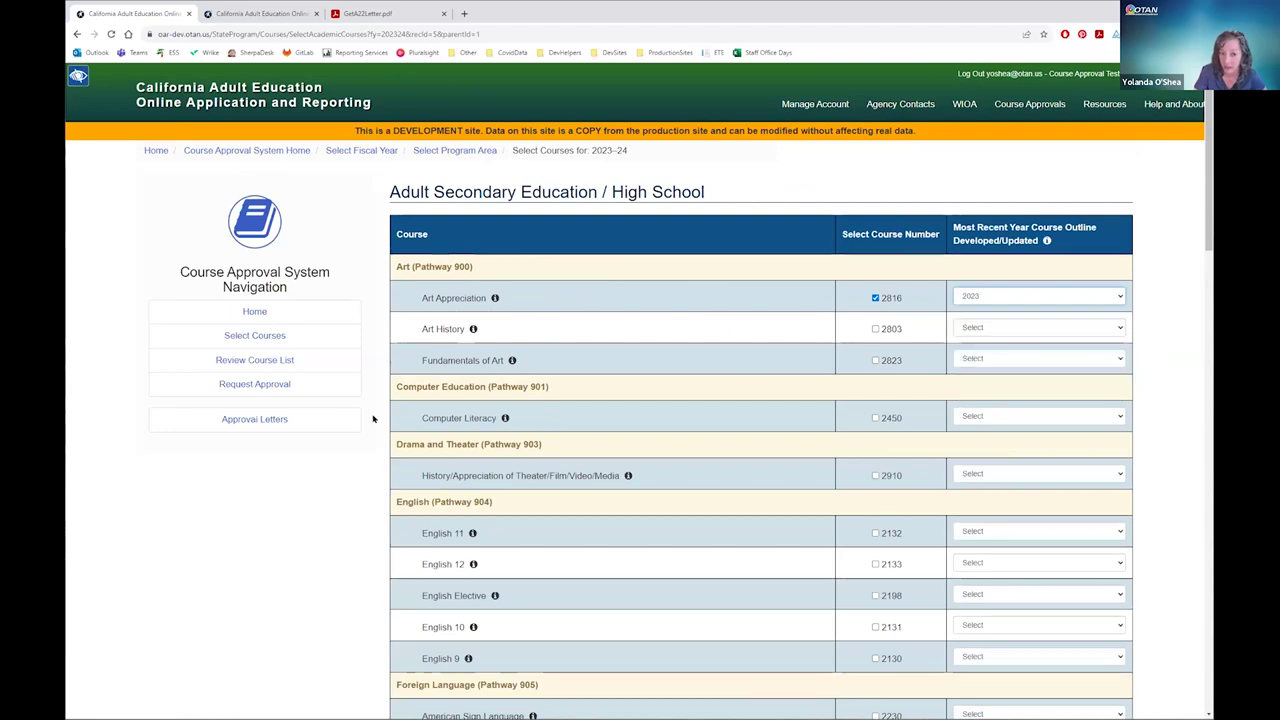
click(494, 299)
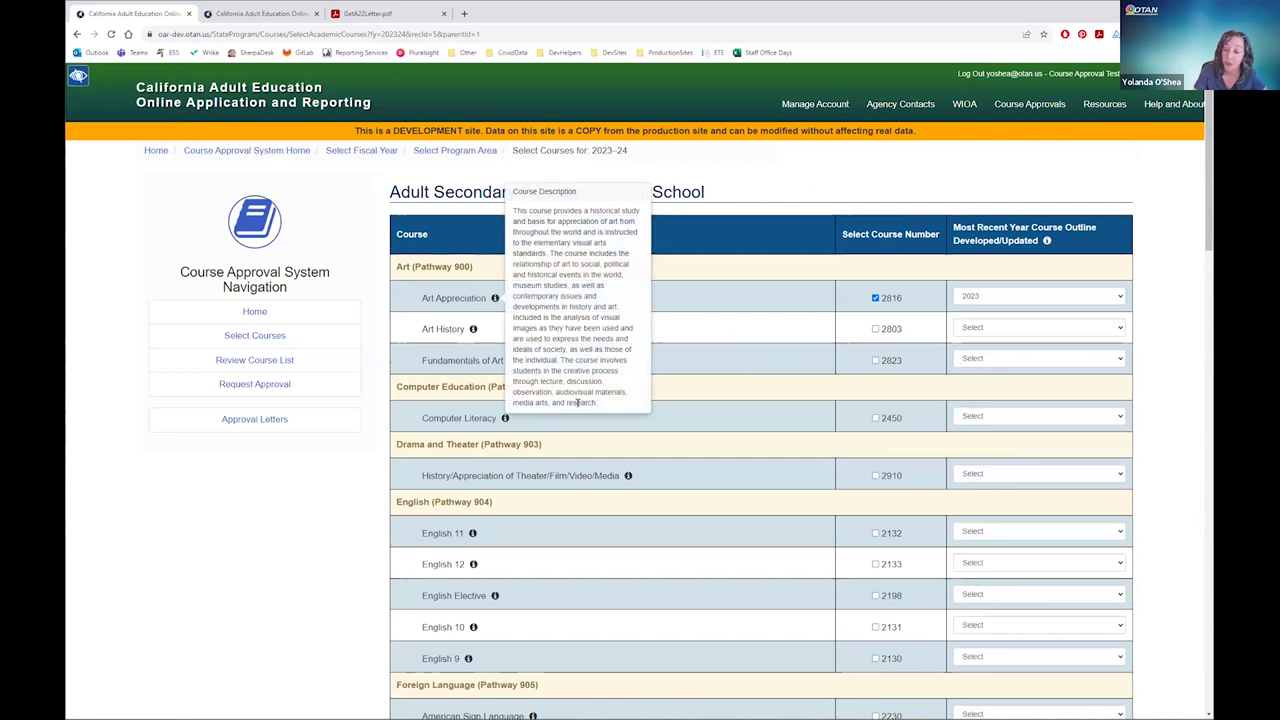
click(665, 284)
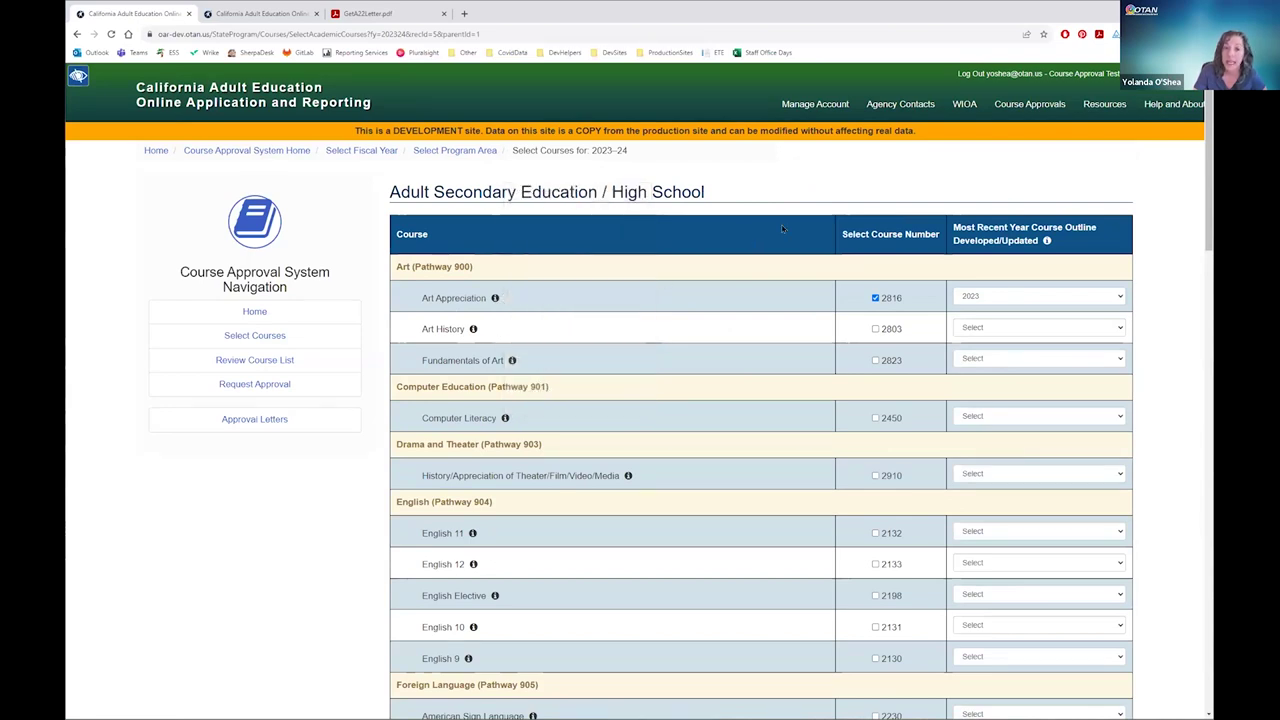
click(1046, 240)
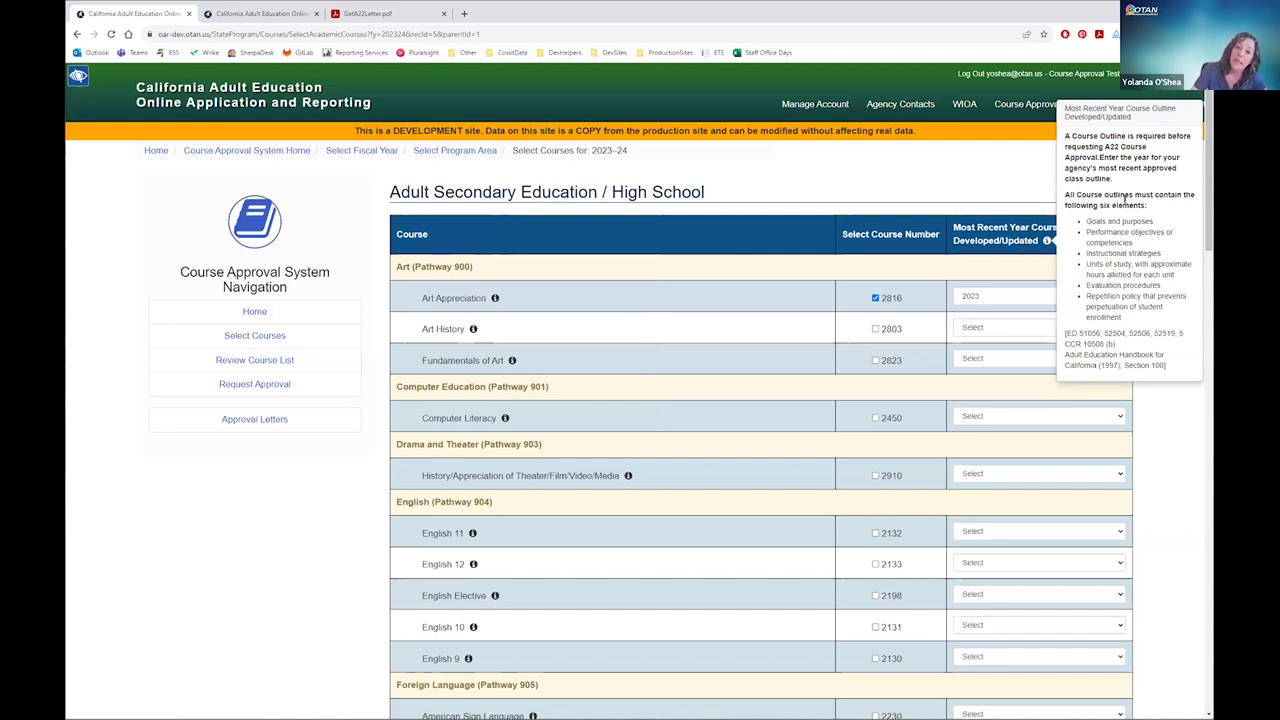
click(1047, 241)
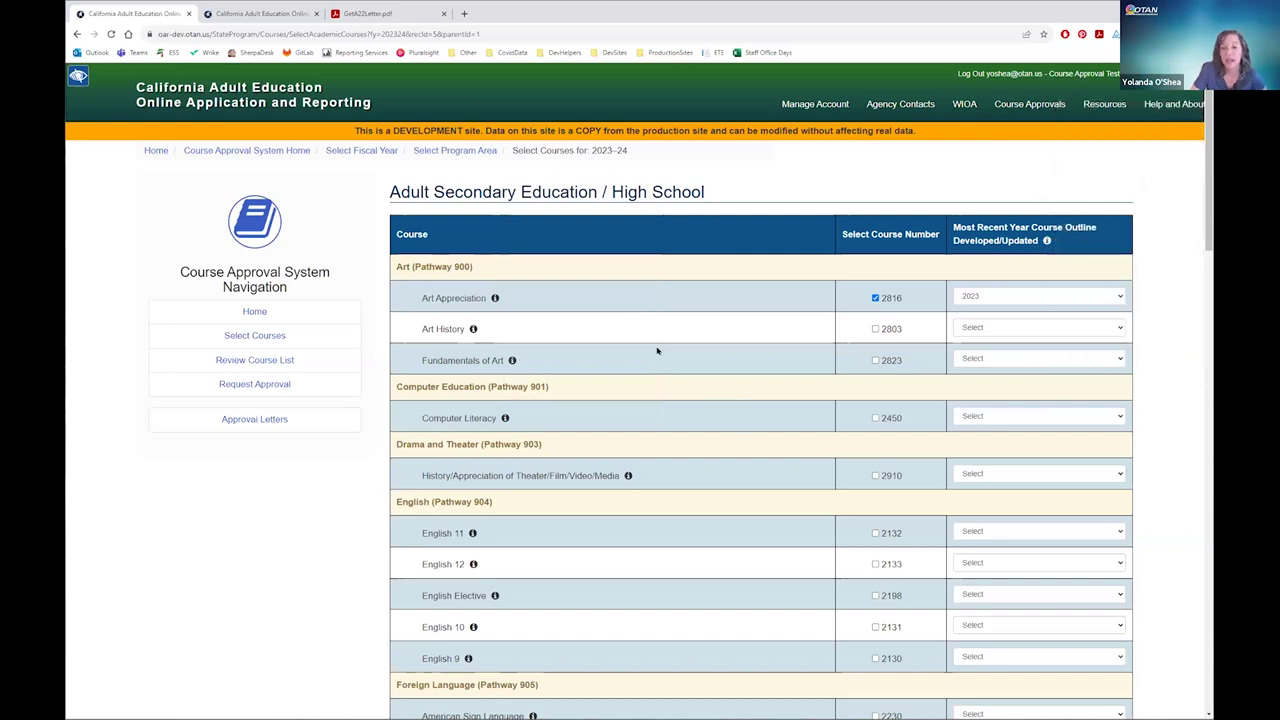
Step: Select Art History 2803 and Fundamentals of Art 2823 with 2021 outlines, add 2910, and save
click(876, 329)
click(1023, 328)
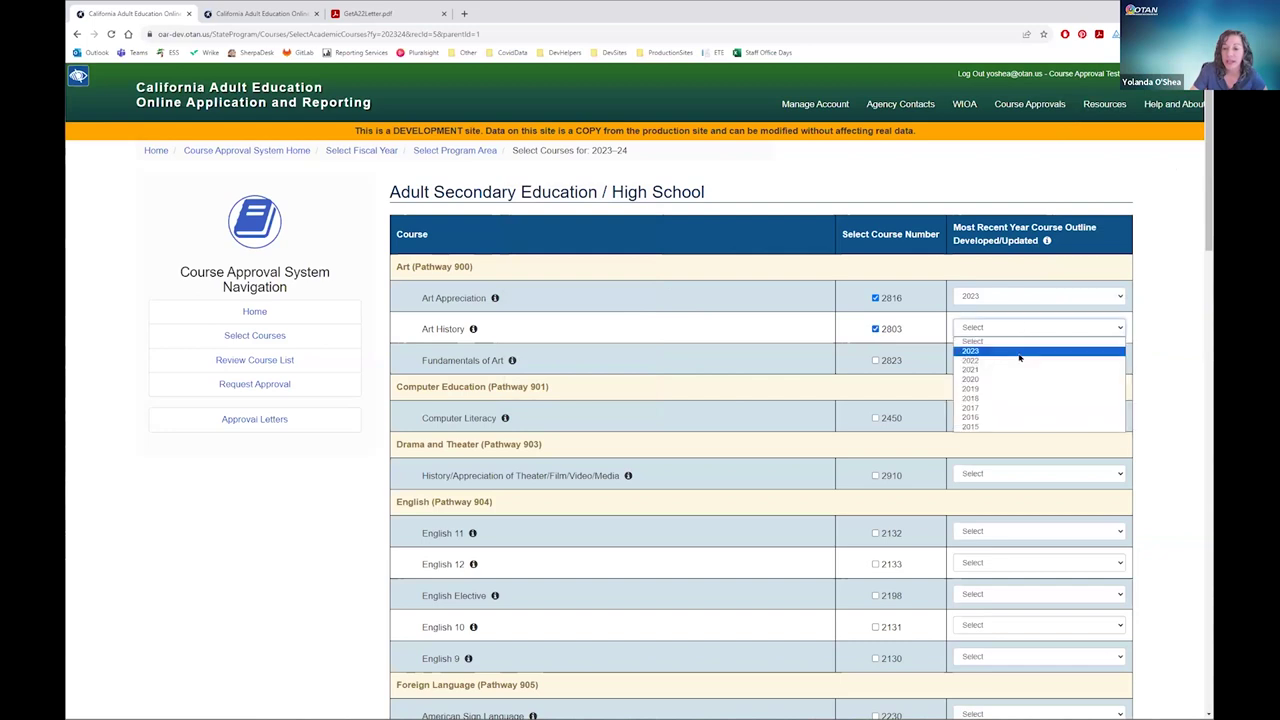
click(1021, 371)
click(876, 360)
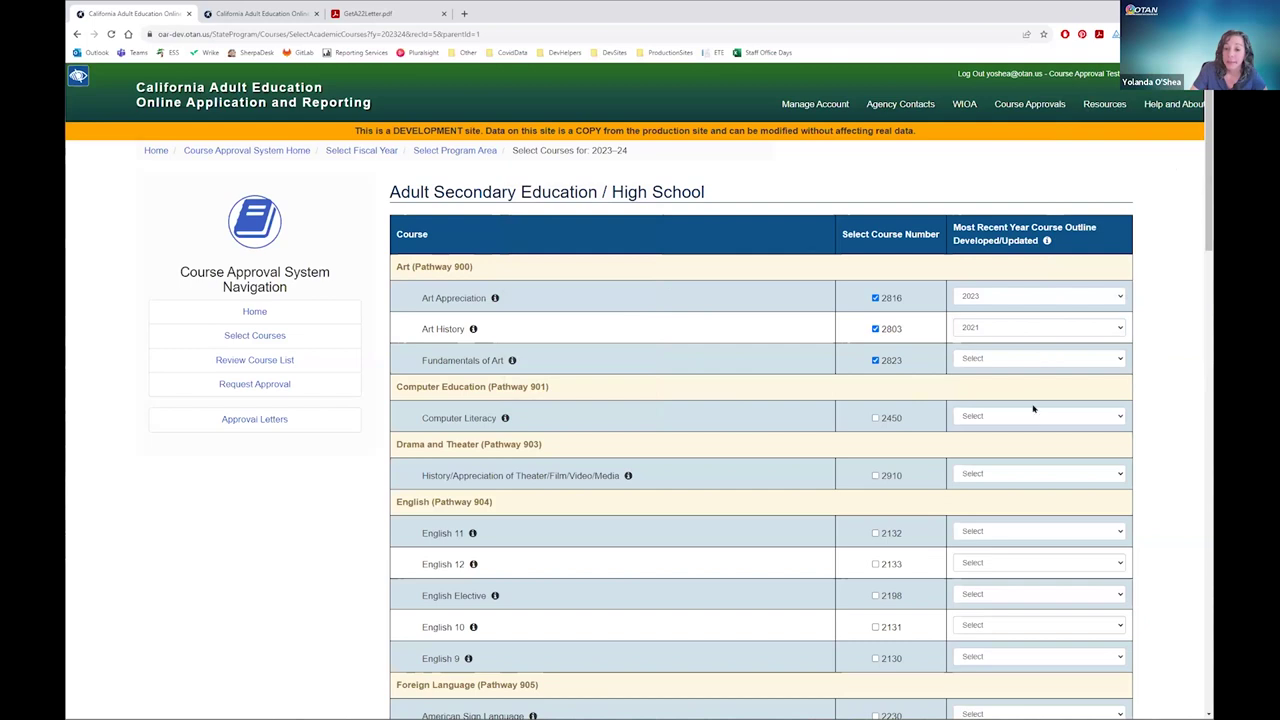
click(1033, 358)
click(1019, 401)
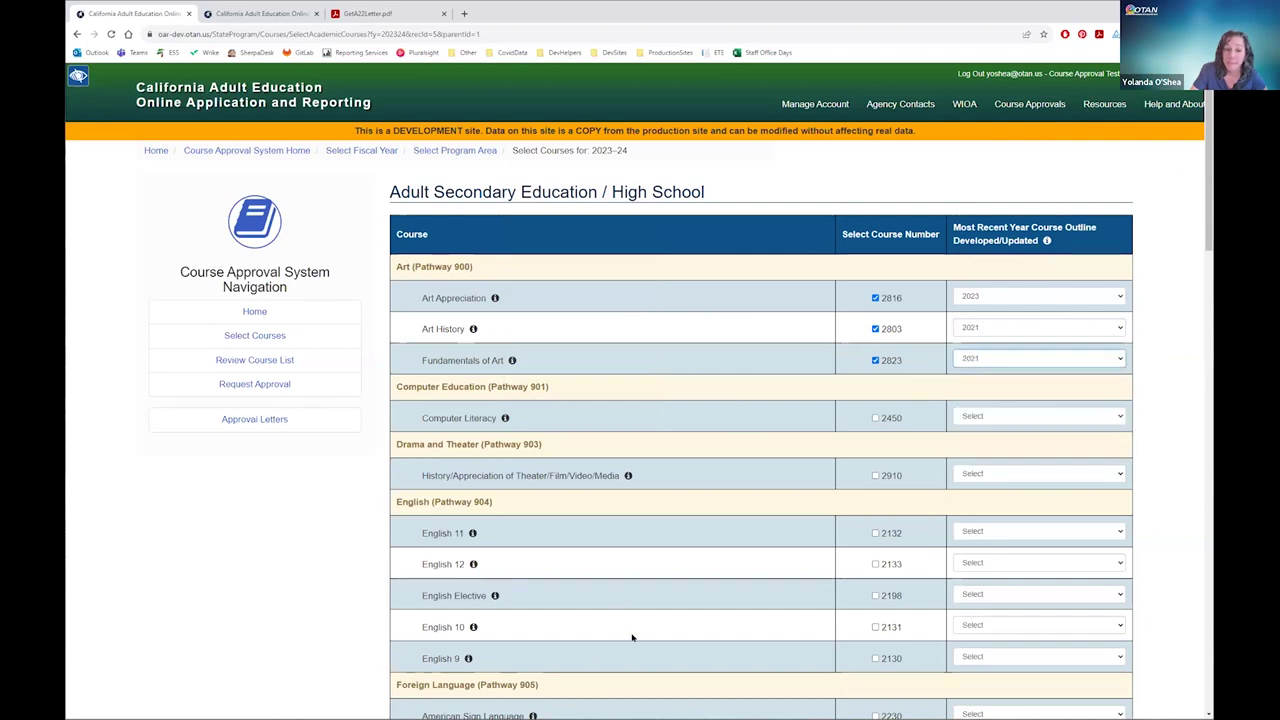
click(875, 476)
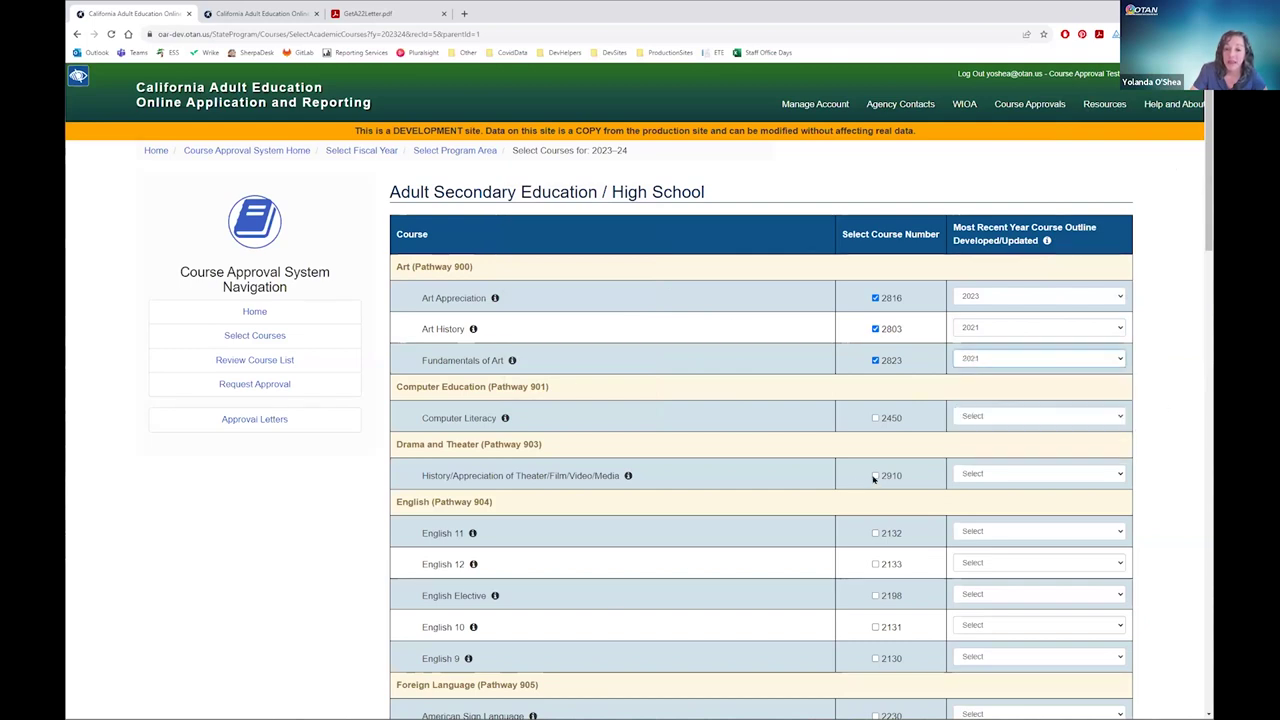
click(1040, 473)
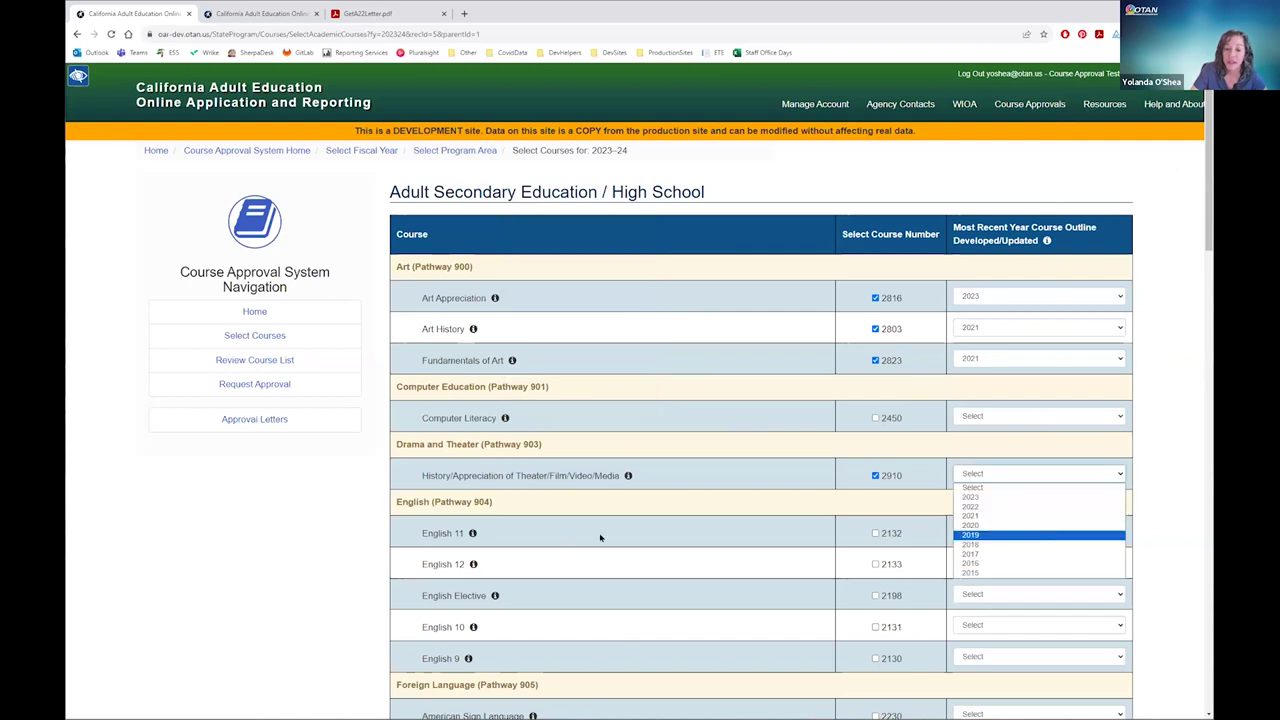
scroll(600, 537, down, 15)
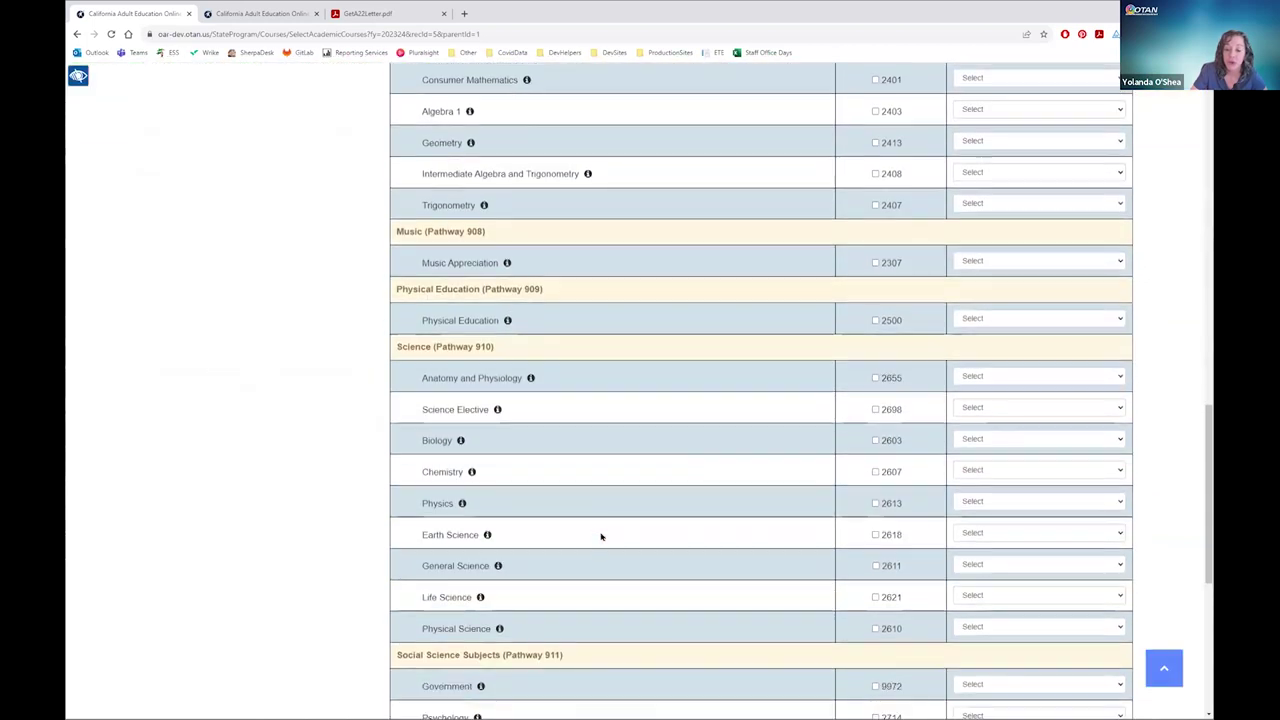
scroll(600, 537, down, 5)
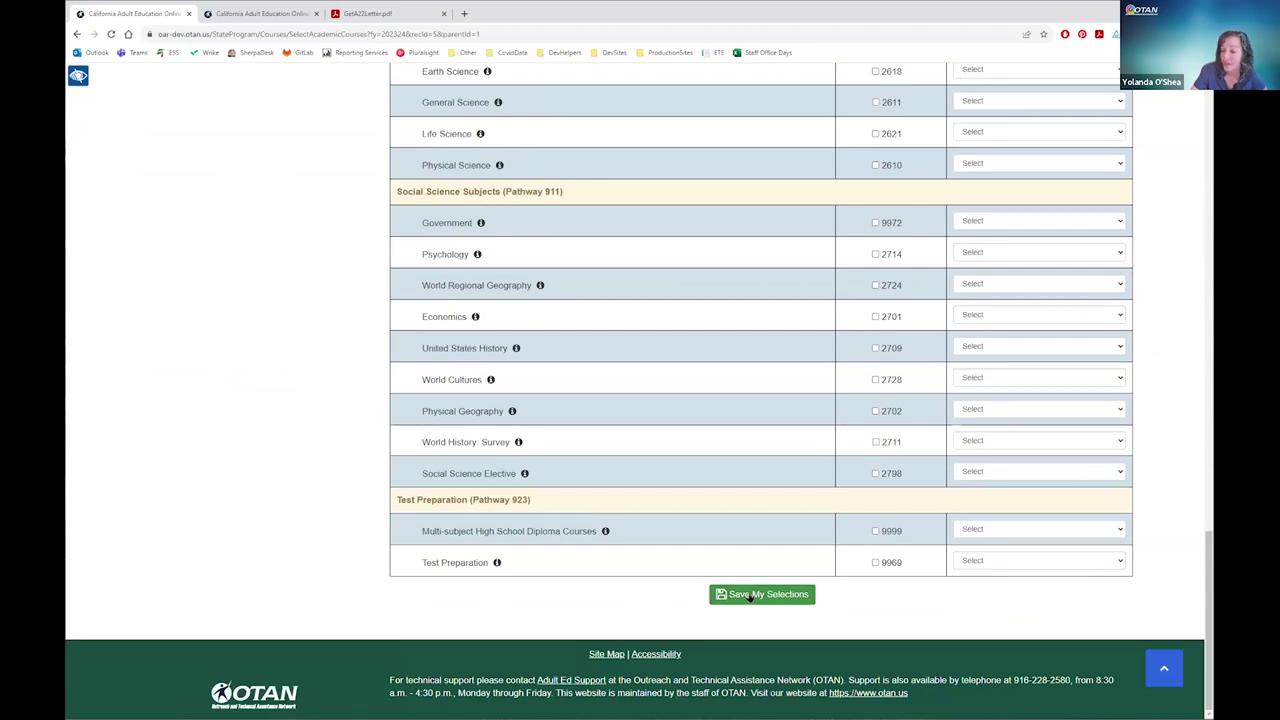
click(749, 595)
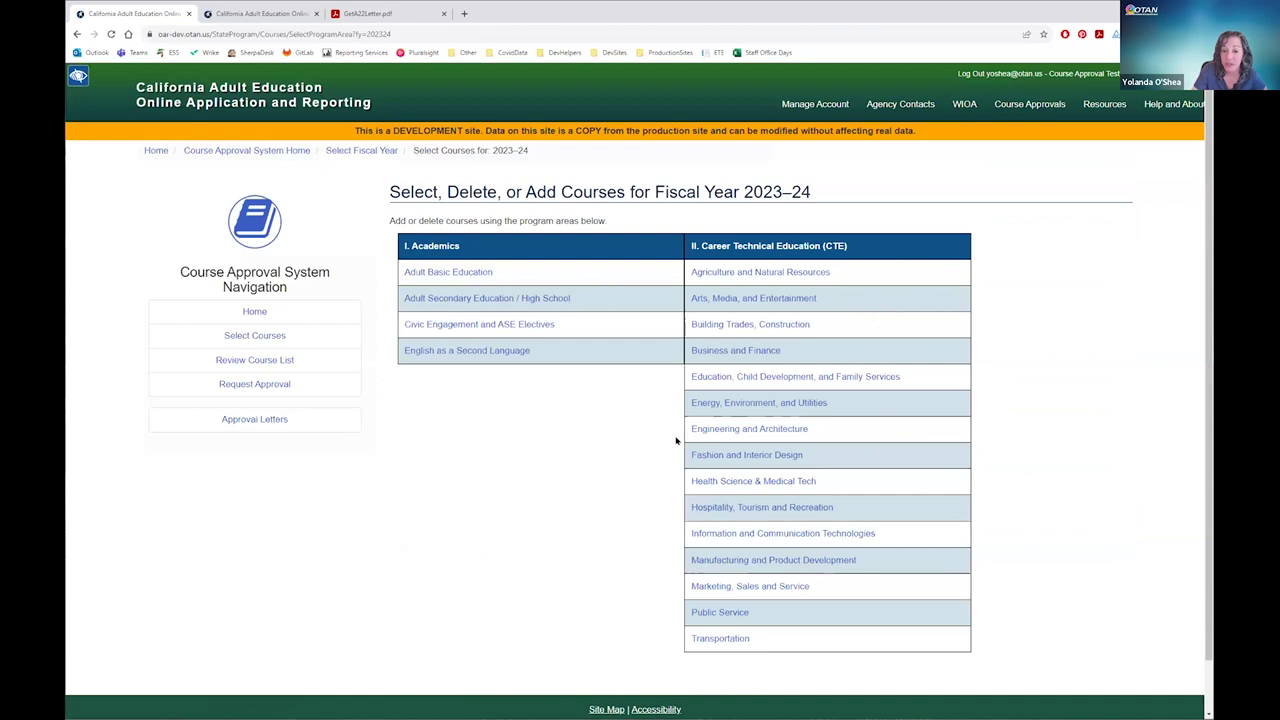
Step: Open the Engineering and Architecture CTE program area and expand the Job Market Study year choices
click(736, 432)
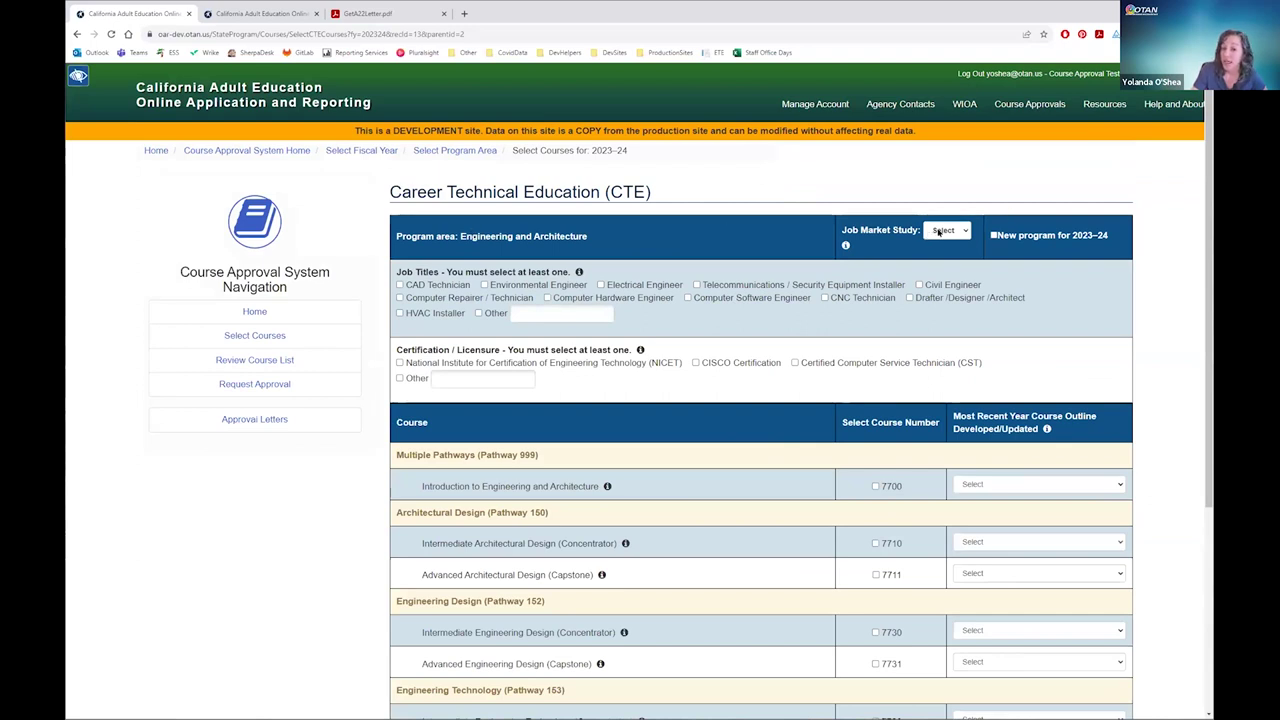
click(939, 232)
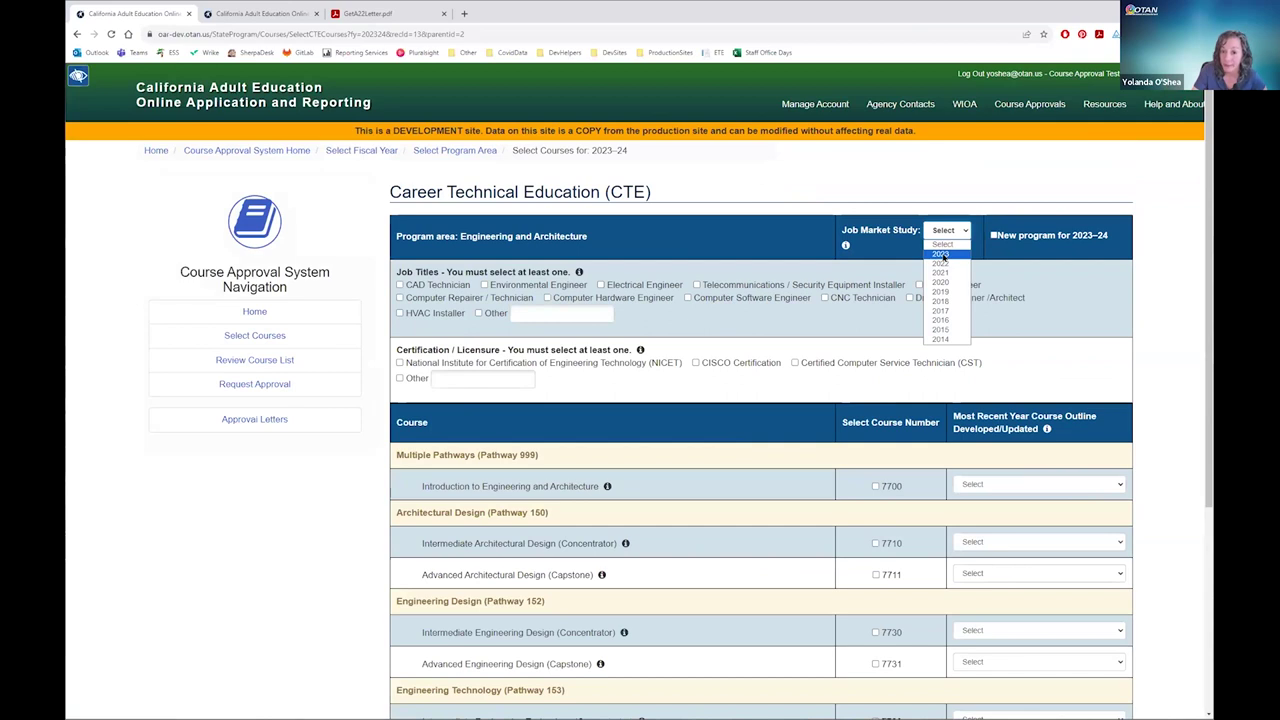
Step: Choose 2023 as the Job Market Study year and review its requirements panel
click(940, 255)
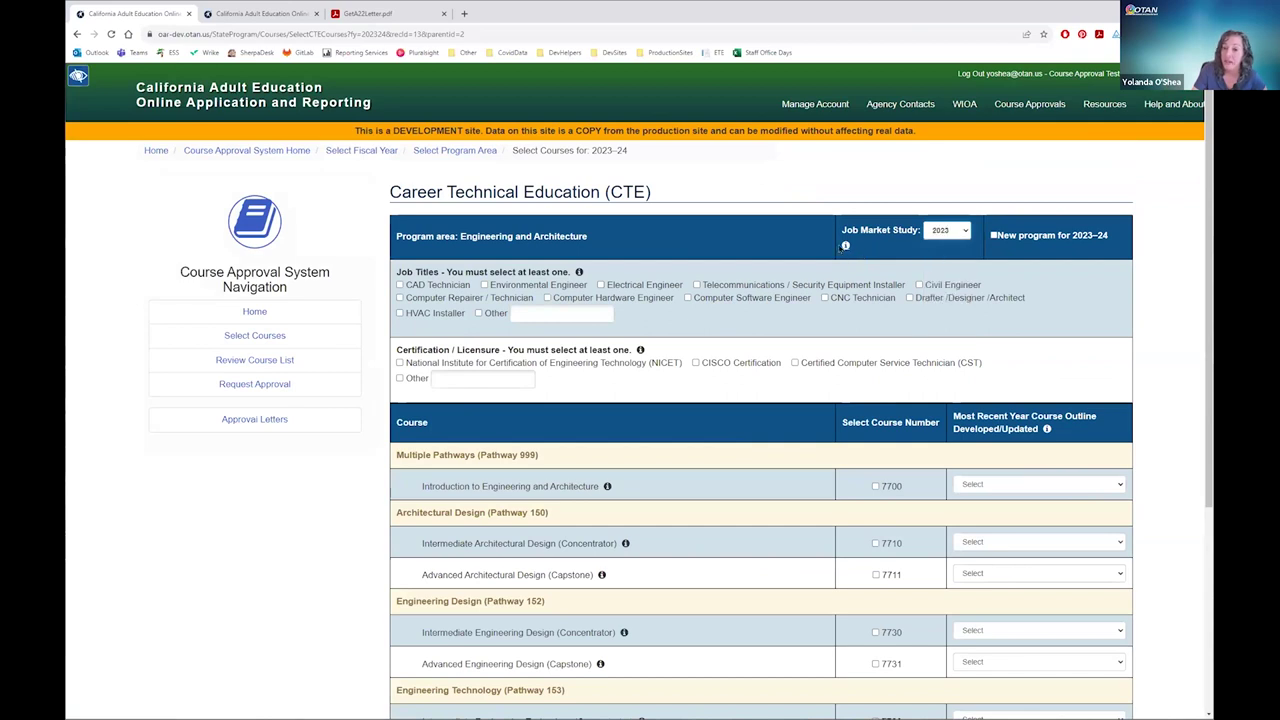
click(845, 246)
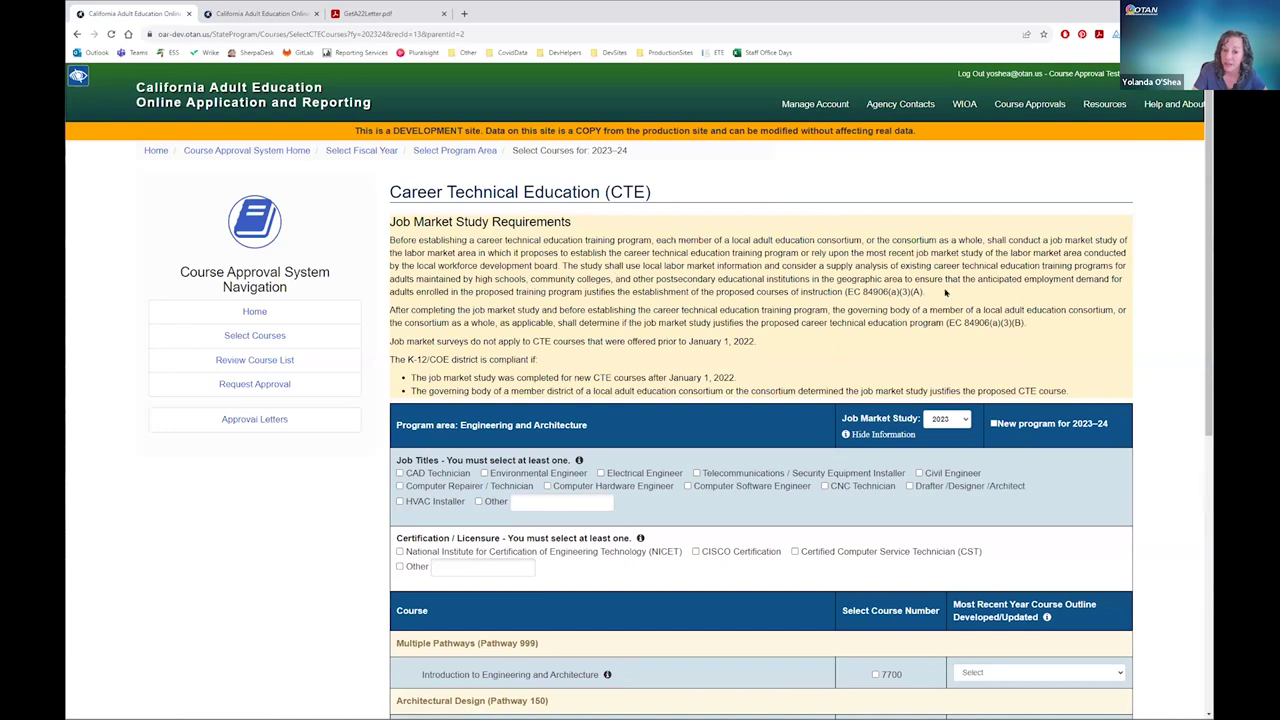
click(847, 435)
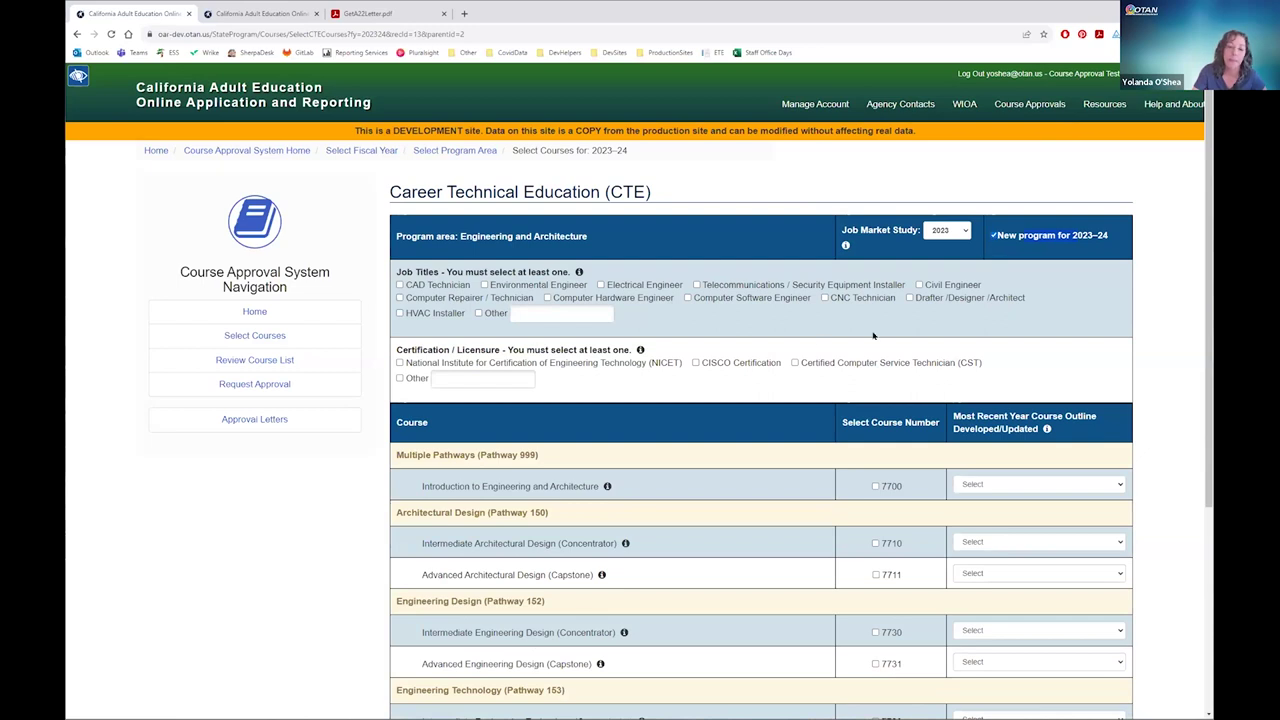
Step: Review the Job Titles and certification/licensure guidance for Engineering and Architecture
scroll(714, 334, down, 1)
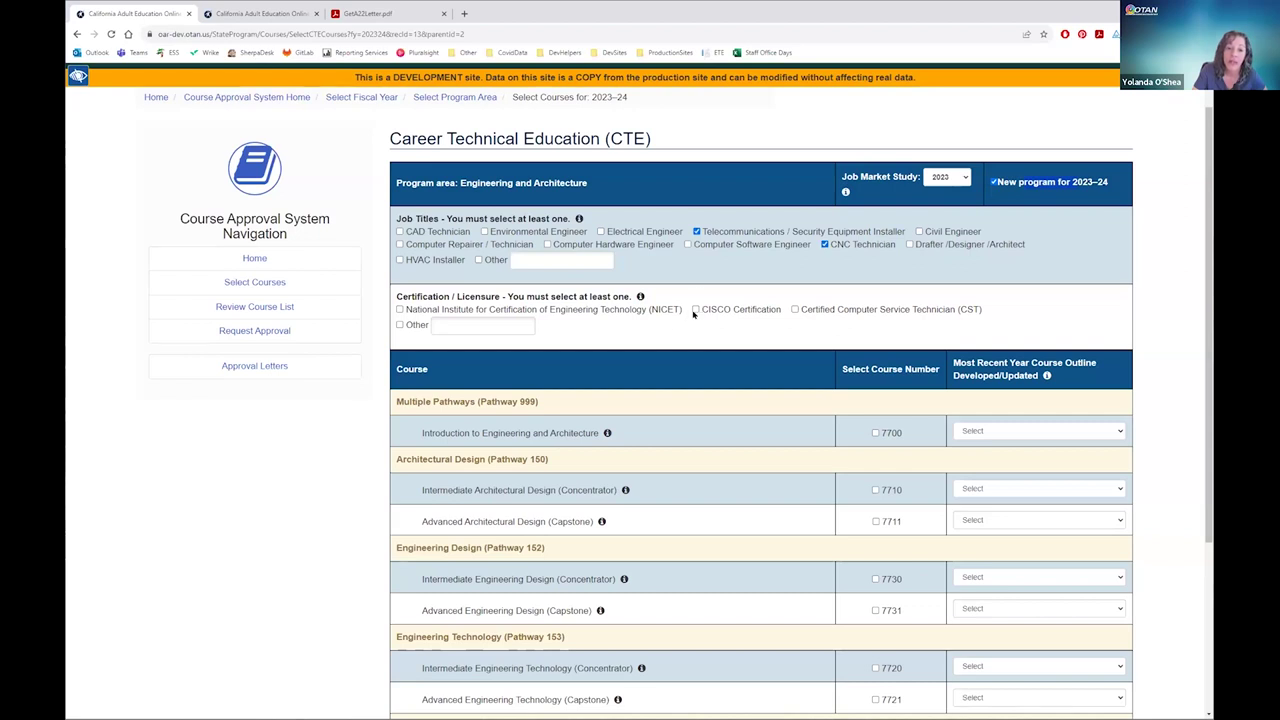
click(578, 218)
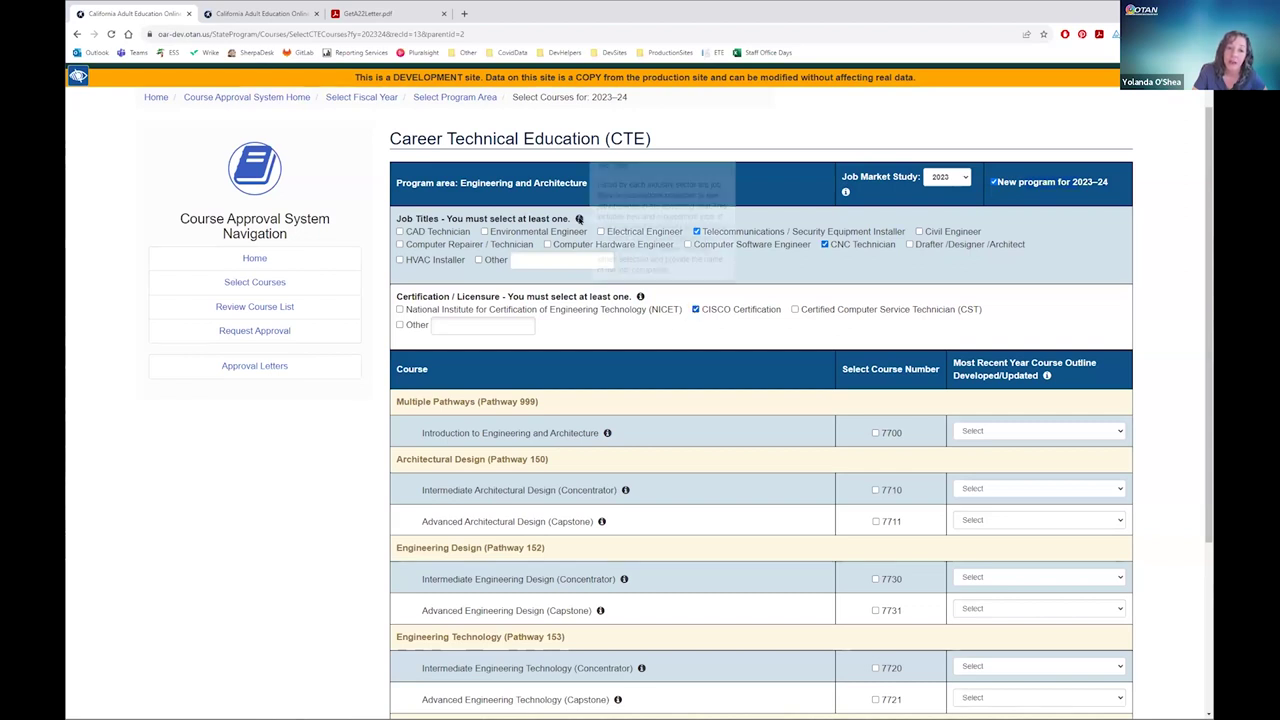
click(640, 297)
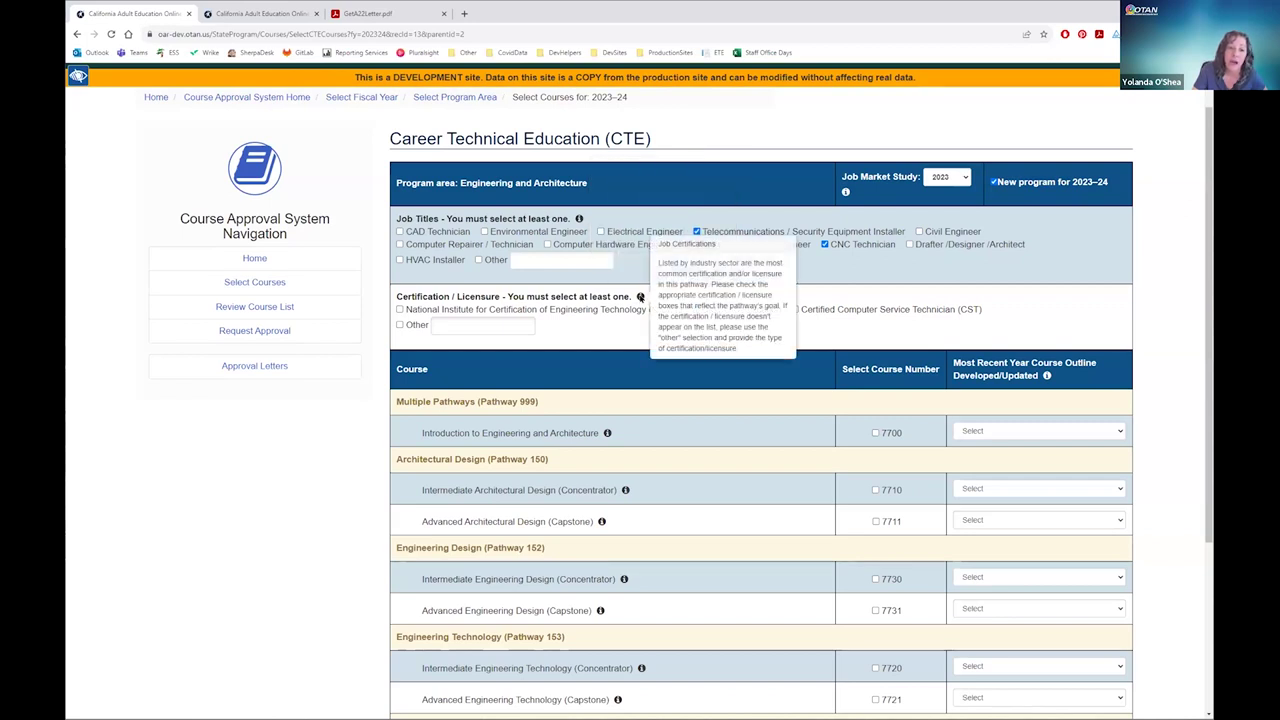
click(882, 301)
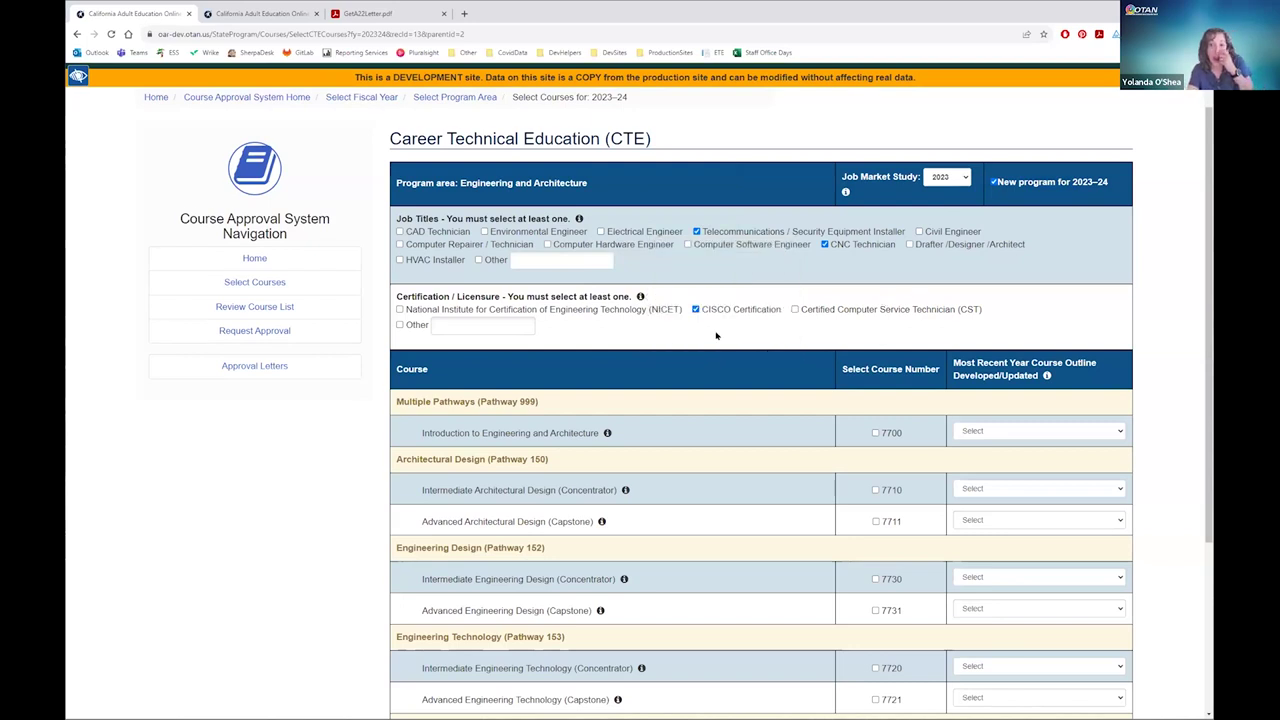
scroll(716, 335, down, 1)
scroll(716, 335, down, 1)
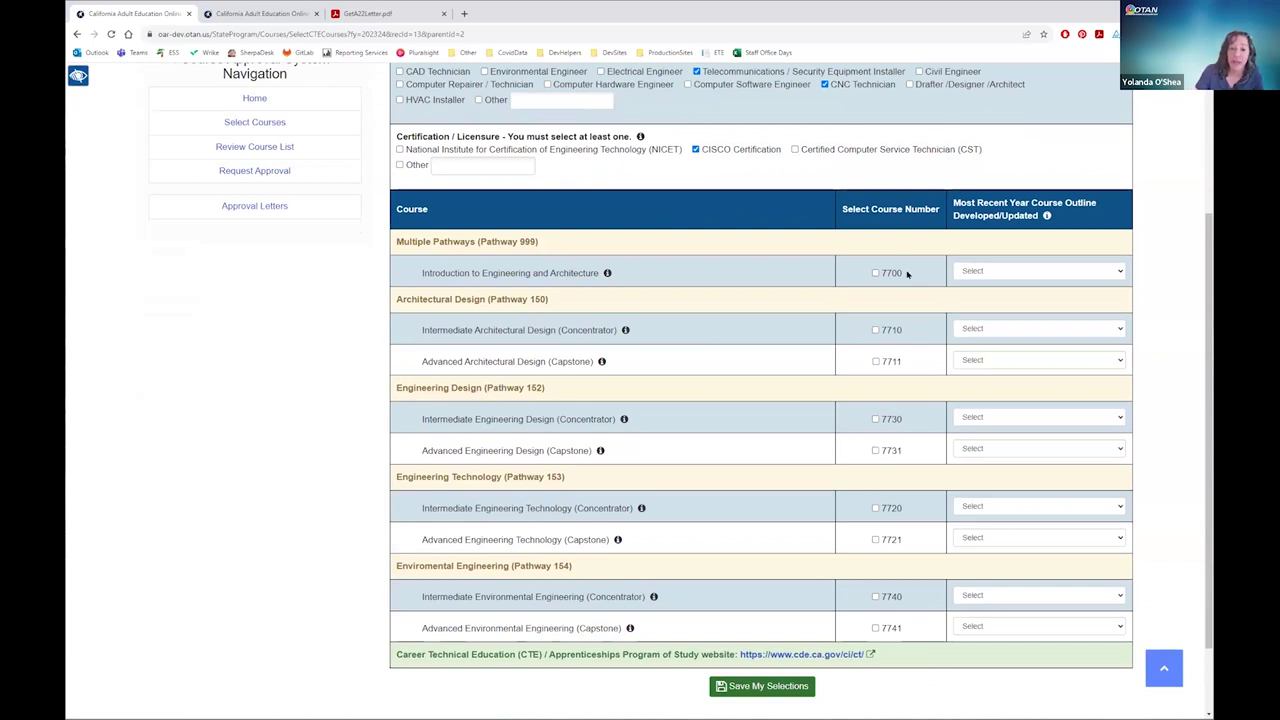
Step: Select course 7700 with outline year 2021, and check courses 7710 and 7711
click(875, 273)
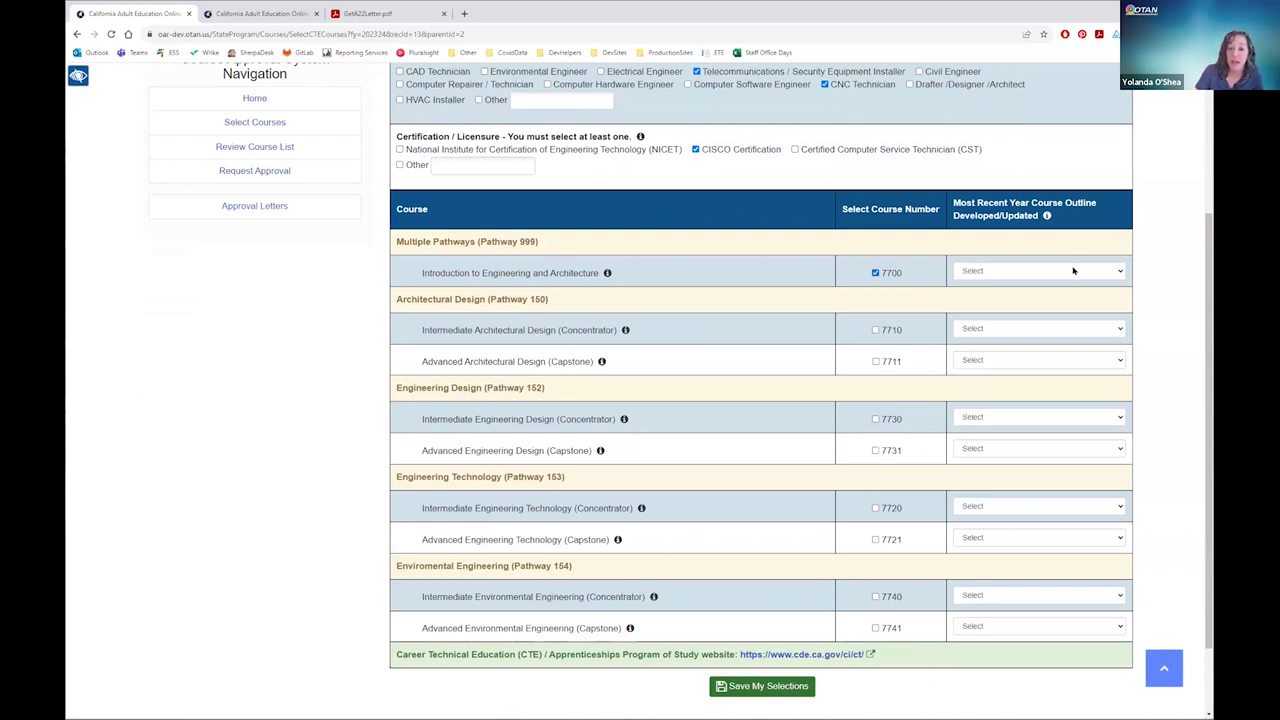
click(1073, 270)
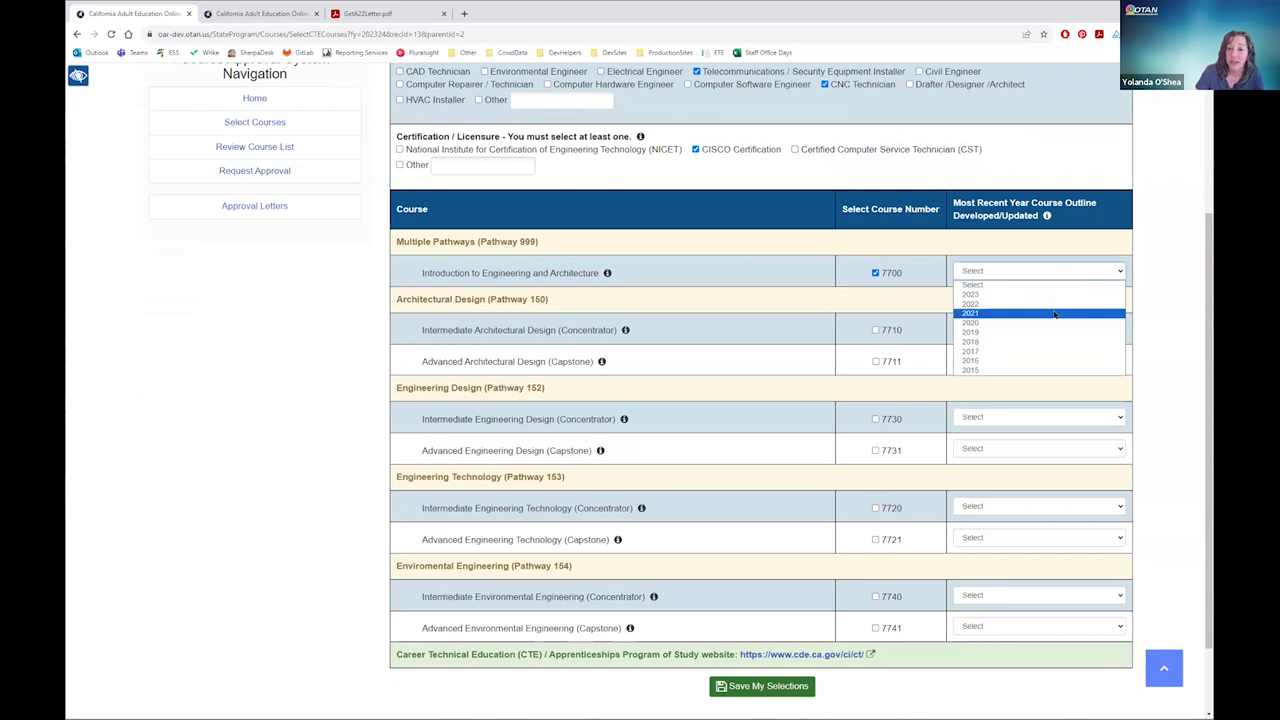
click(1054, 314)
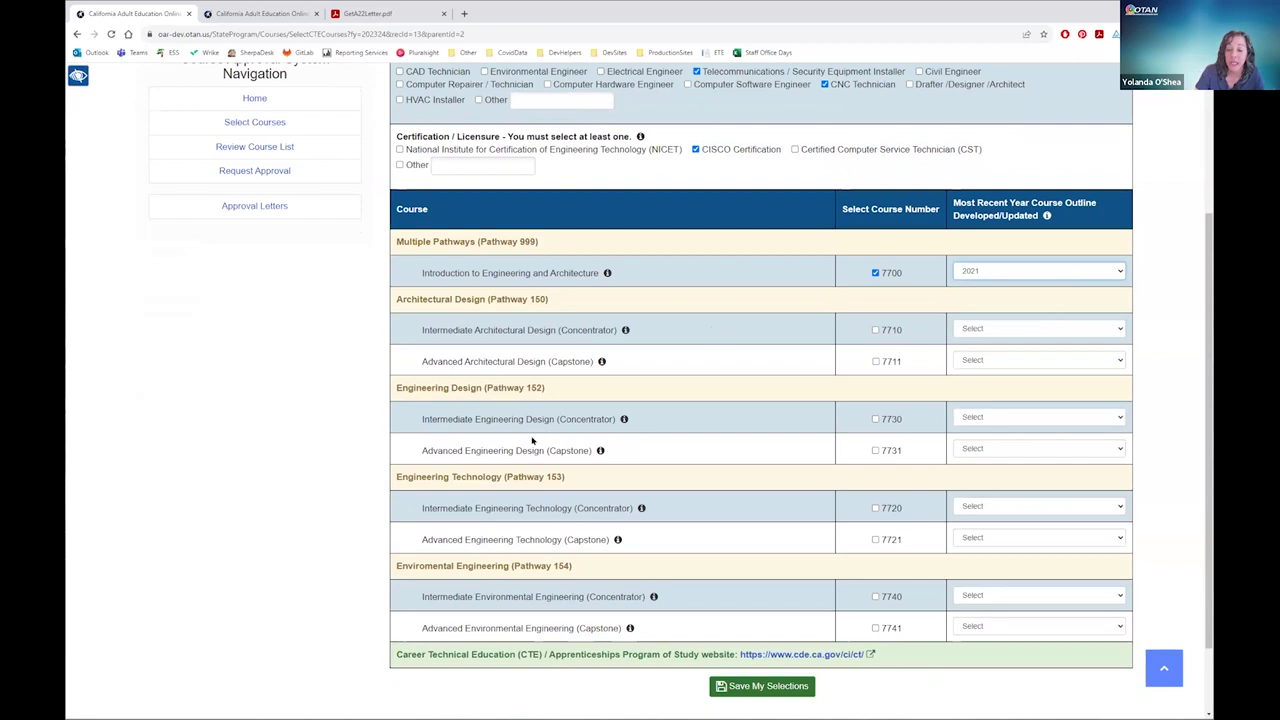
click(875, 330)
click(875, 361)
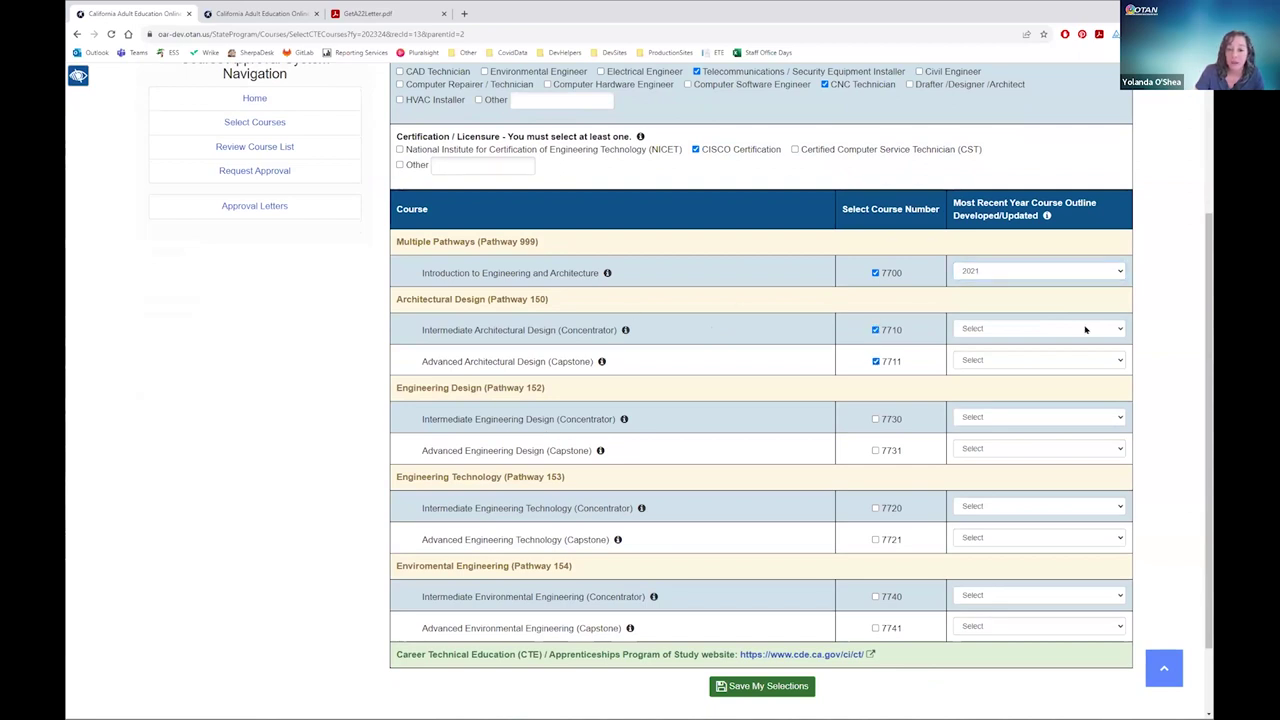
Step: Set outline years 2021 for 7710 and 2023 for 7711, save, and untick CISCO Certification
click(1086, 329)
click(1083, 372)
click(1012, 362)
click(883, 620)
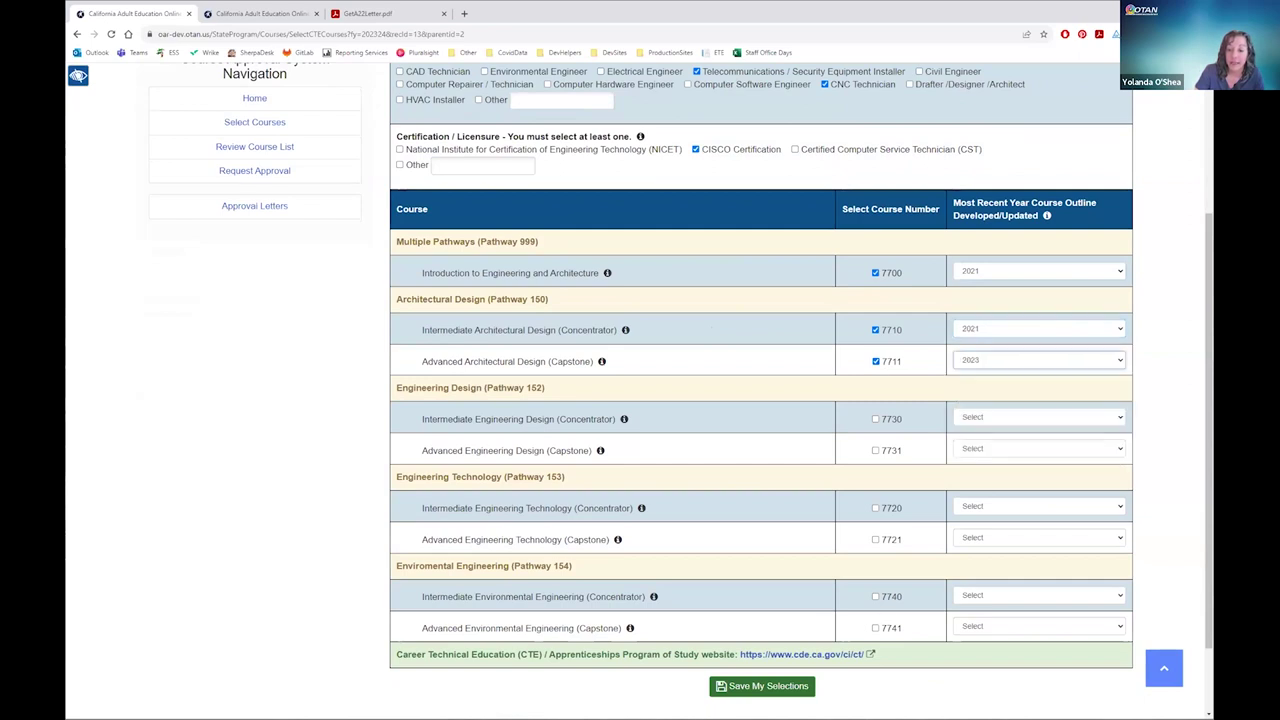
click(765, 687)
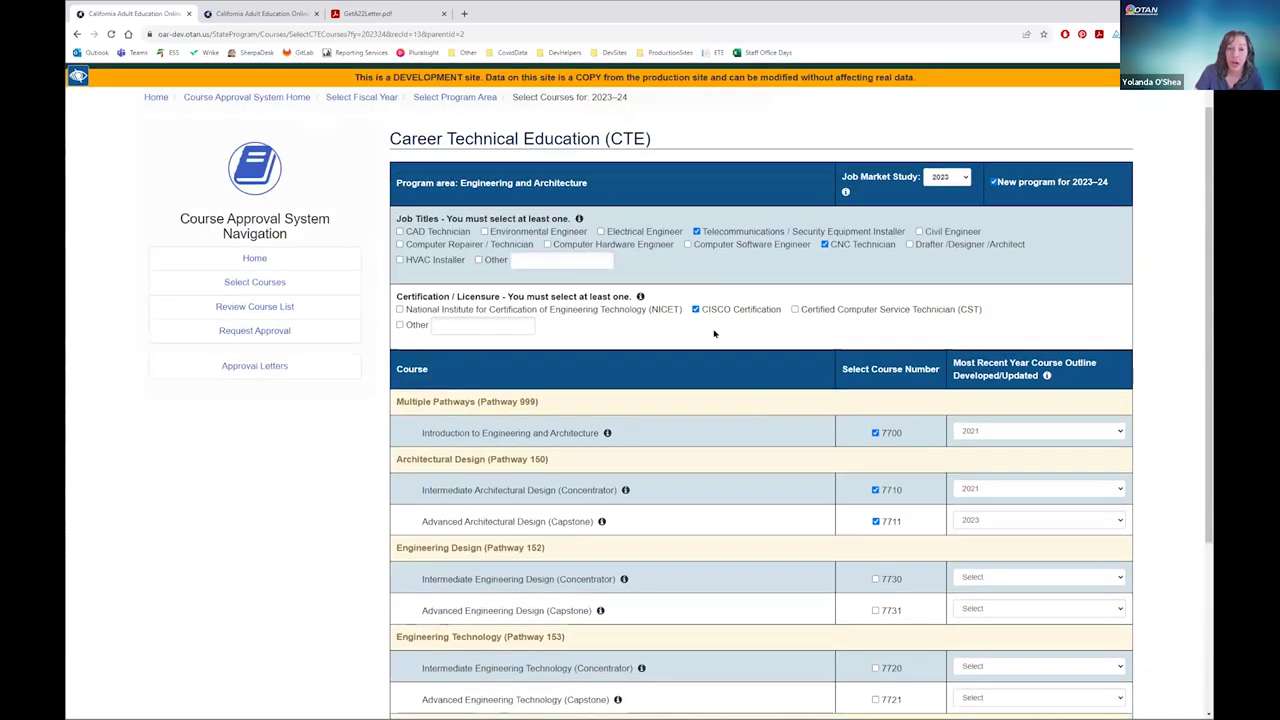
click(695, 309)
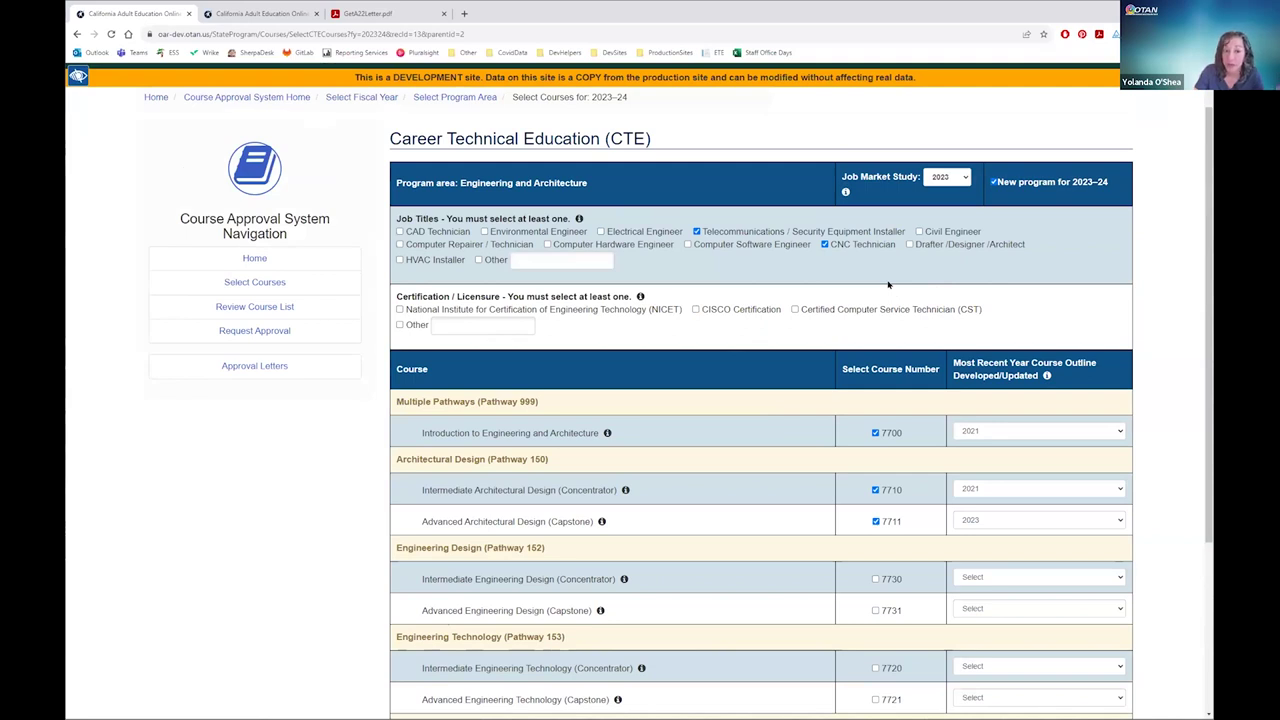
Step: Try saving the Engineering selections, which triggers a missing-certification error
scroll(1088, 312, down, 1)
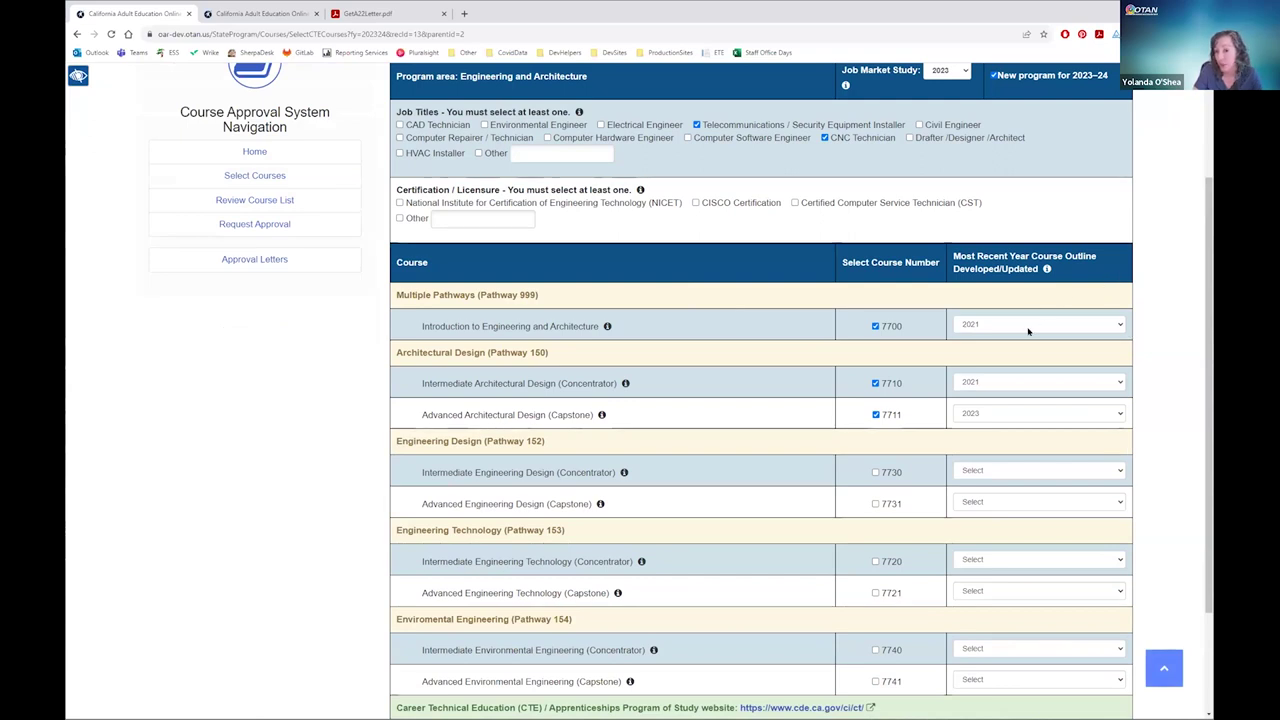
scroll(1028, 331, down, 1)
scroll(1028, 331, down, 1)
click(768, 596)
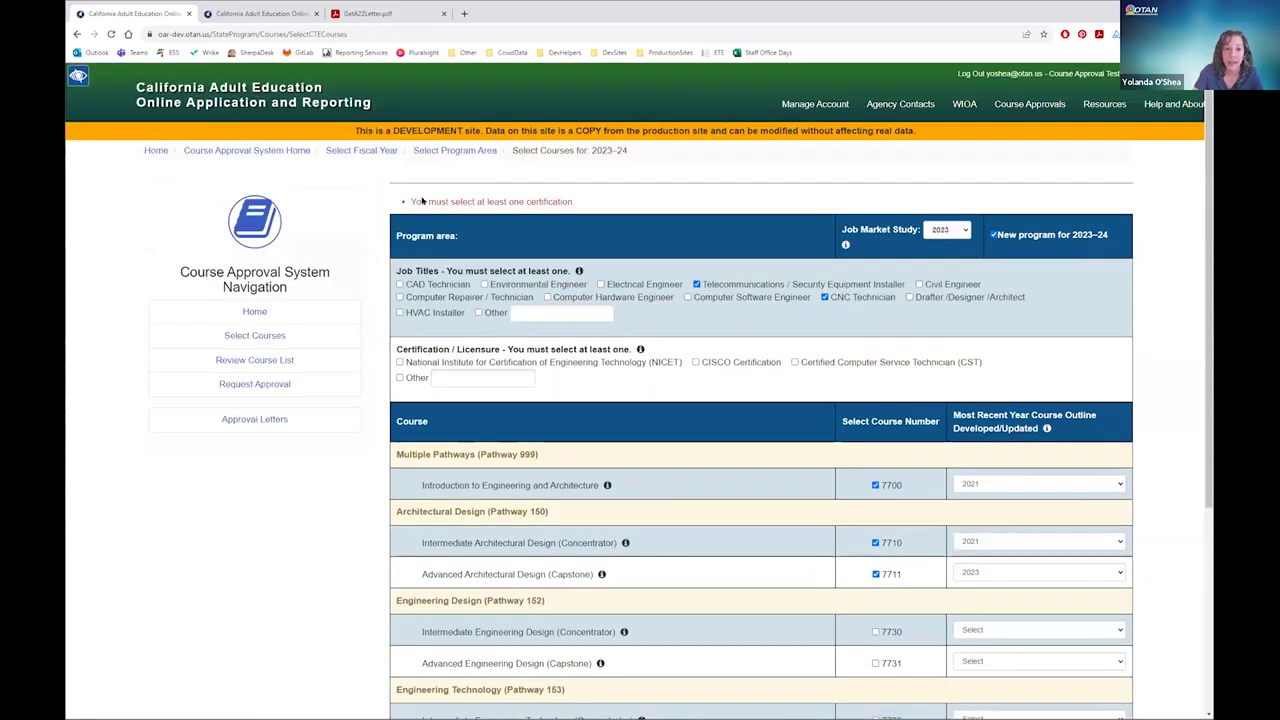
drag(425, 201, 563, 201)
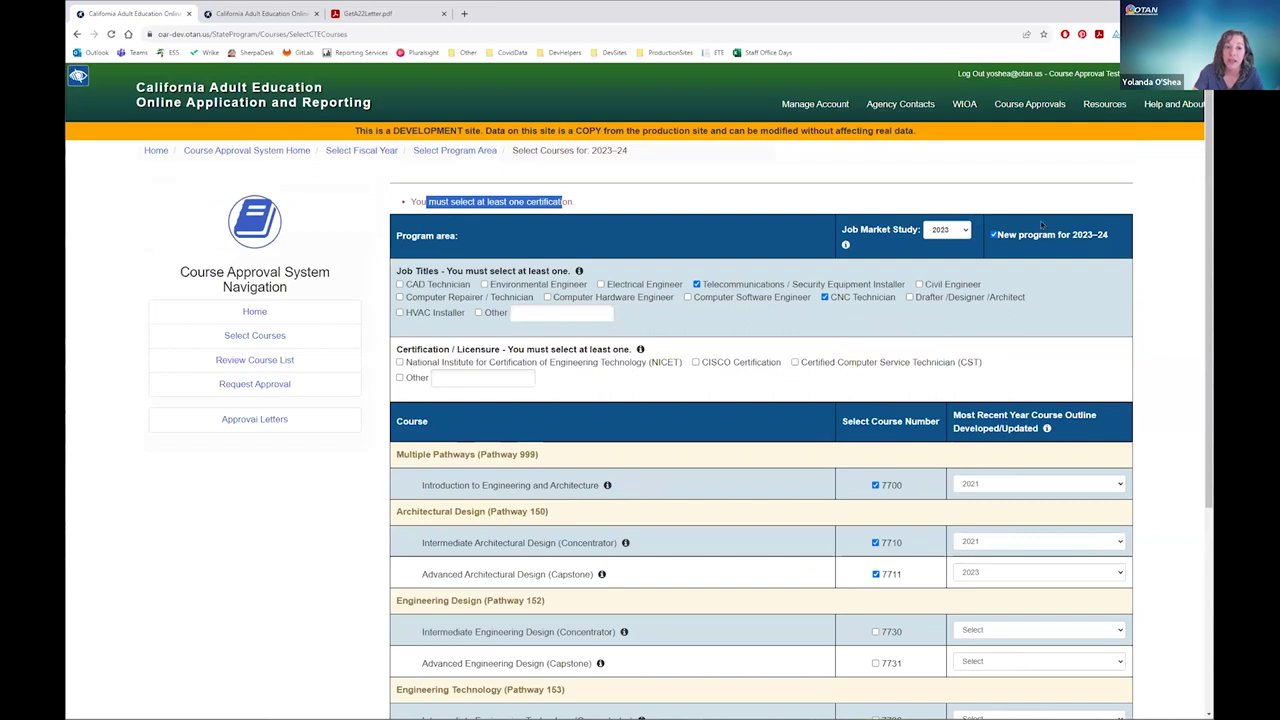
click(597, 201)
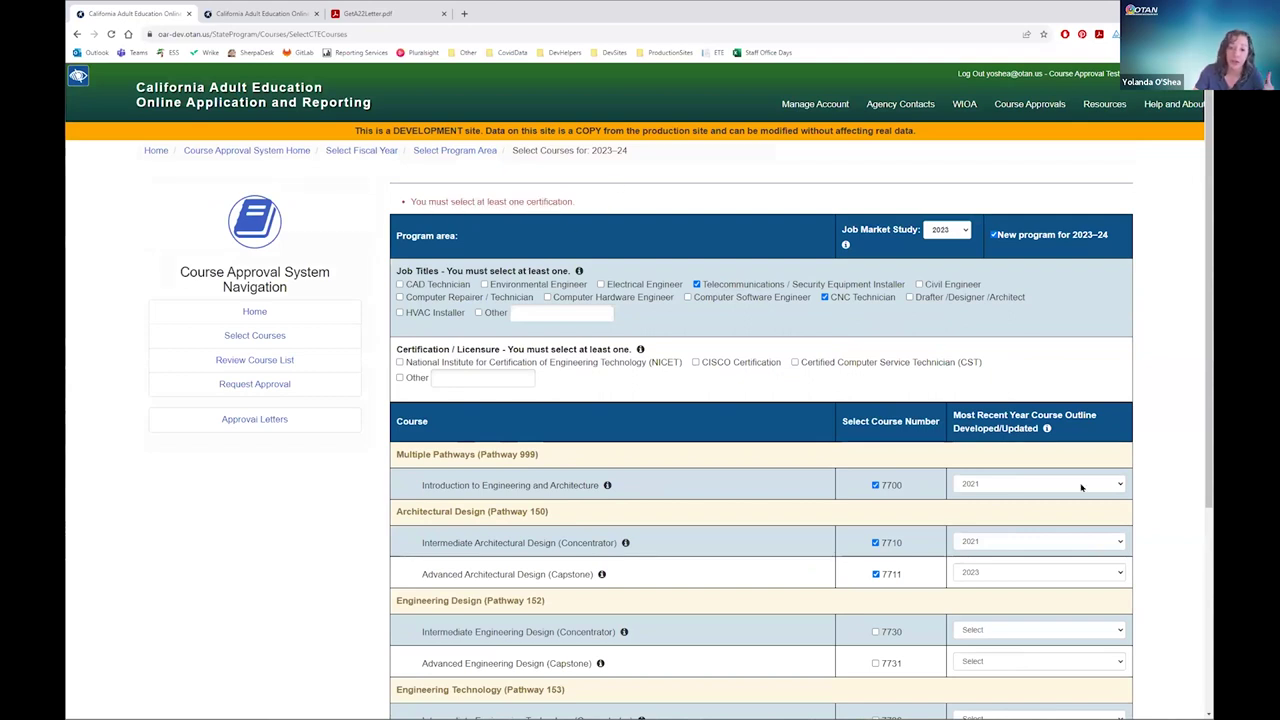
Step: Re-tick CISCO Certification and save the Engineering and Architecture selections
click(696, 362)
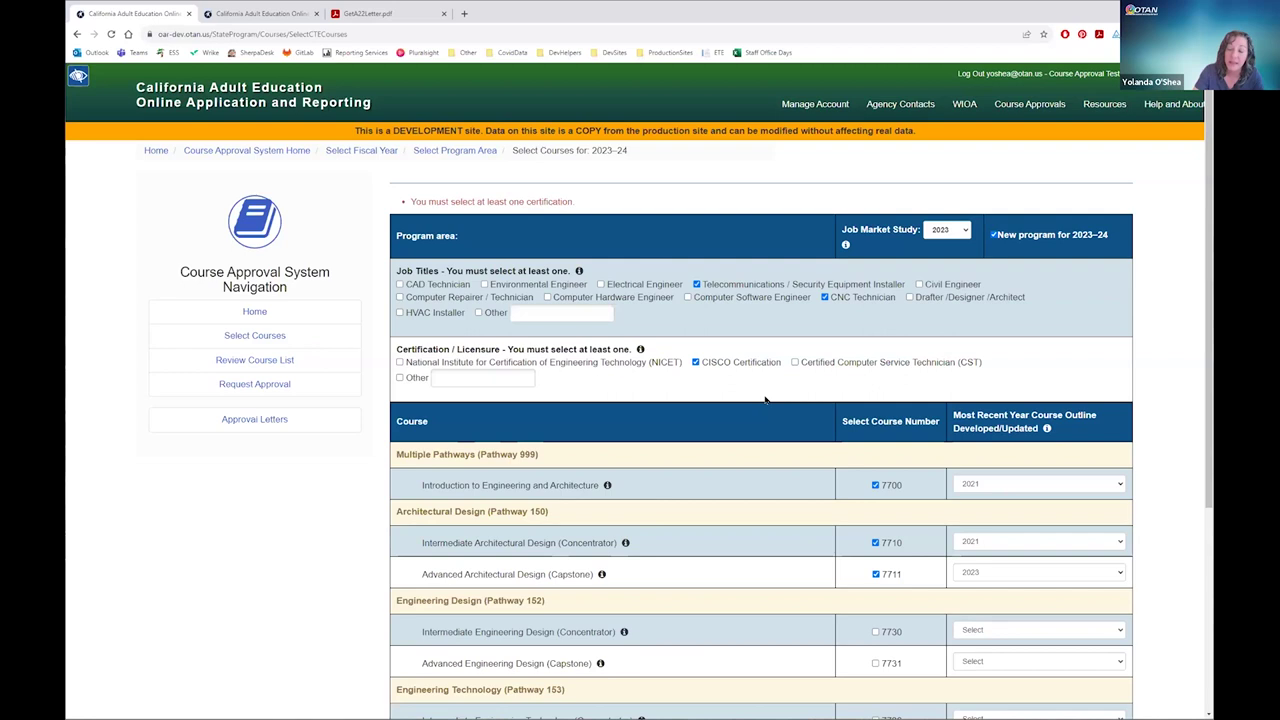
scroll(765, 400, down, 3)
click(781, 597)
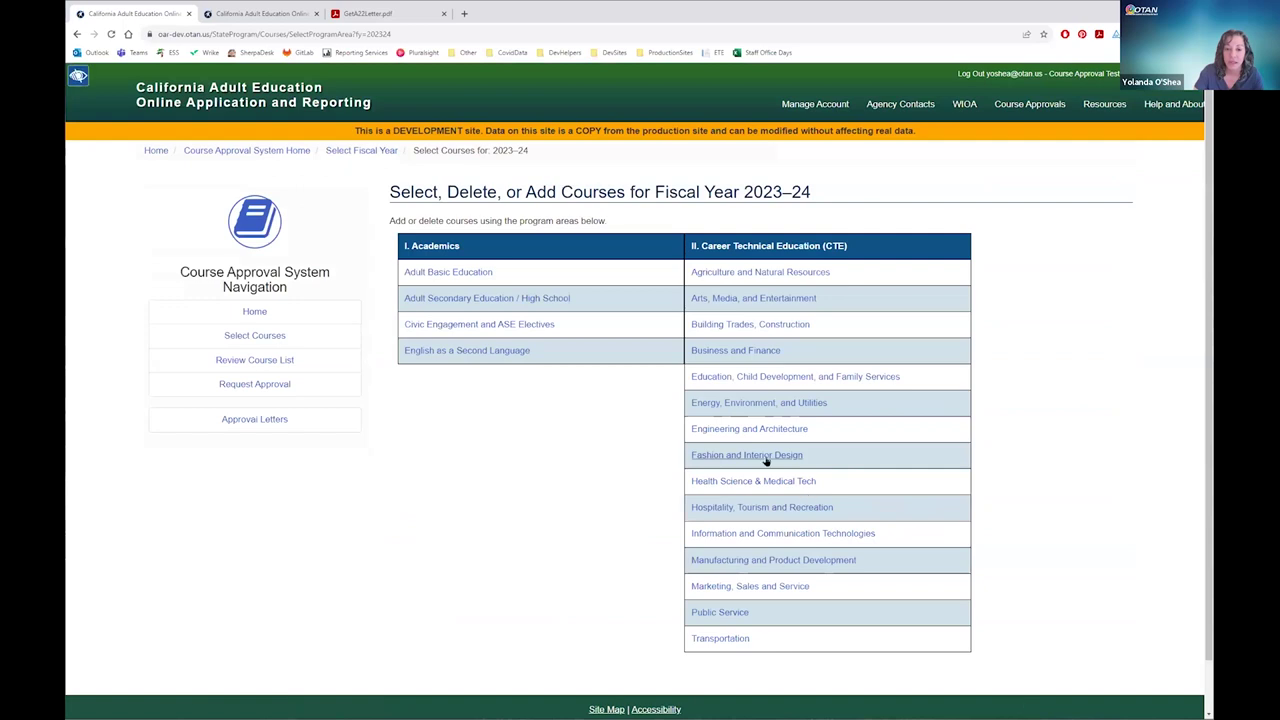
Step: Open Fashion and Interior Design and set the Job Market Study year to 2019
click(767, 459)
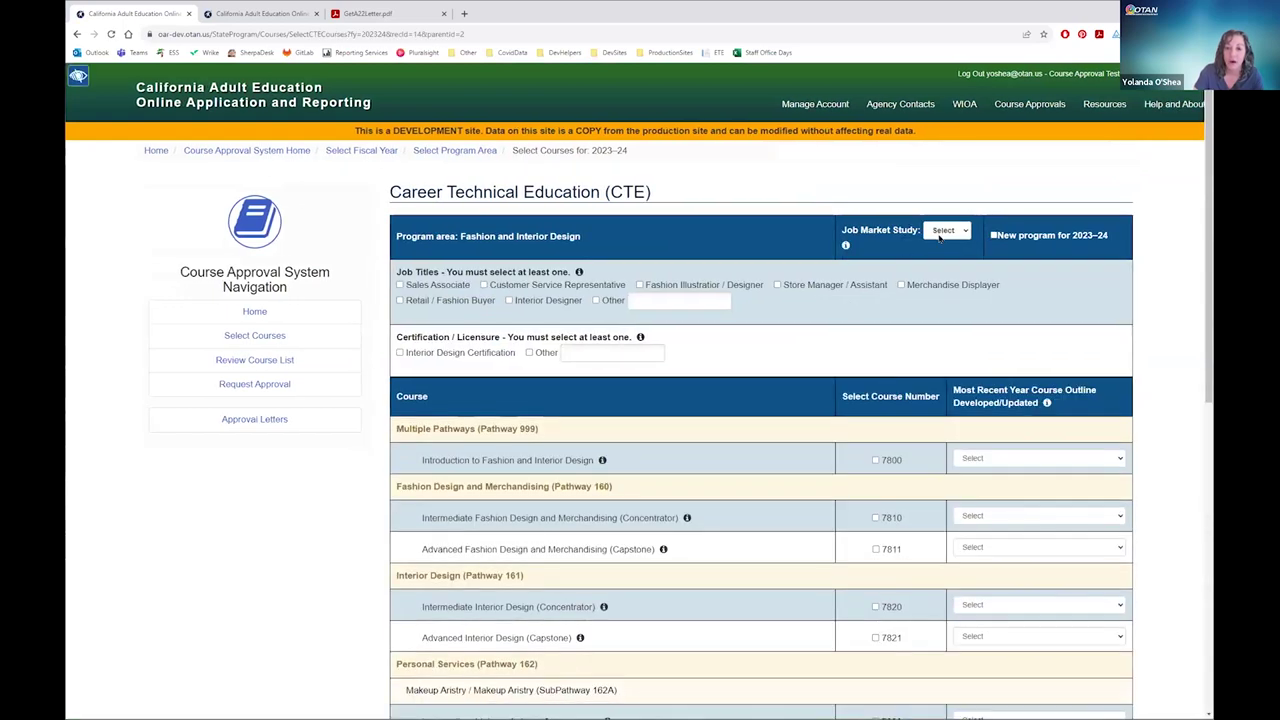
click(946, 230)
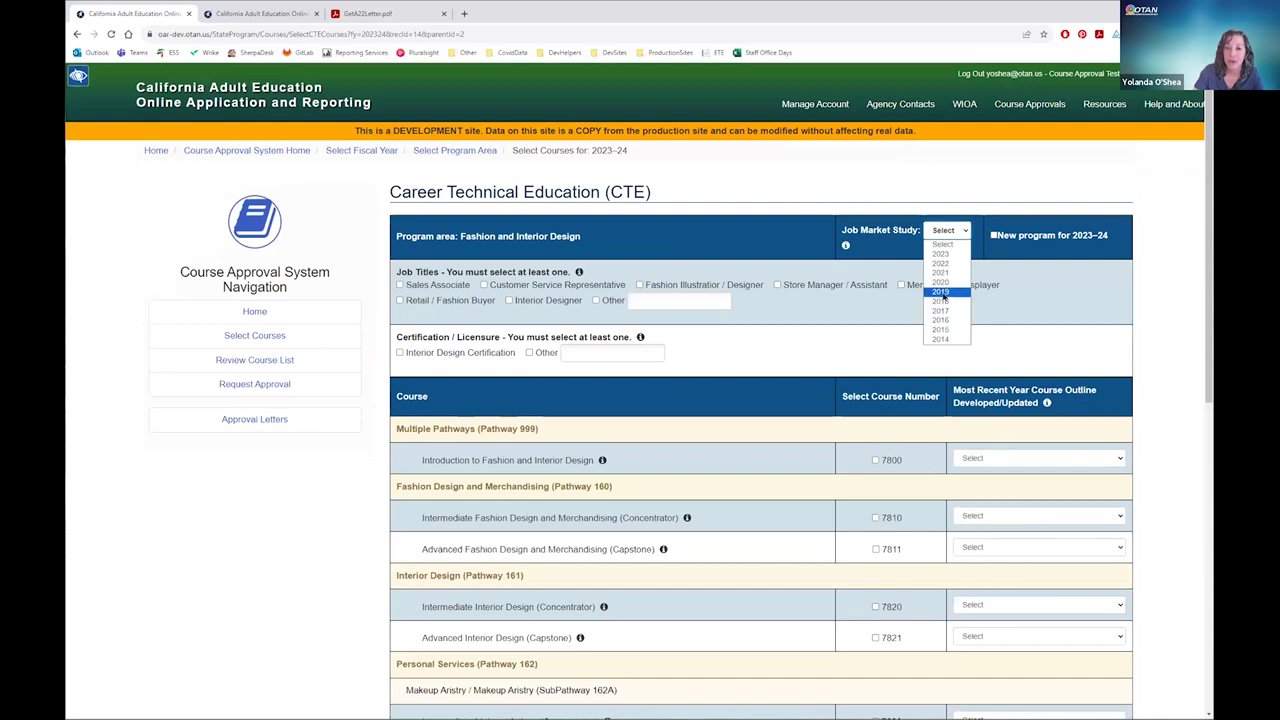
click(943, 292)
Step: Tick Customer Service Representative, Interior Design Certification and course 7800 with its outline year, then save
click(484, 285)
click(399, 352)
click(875, 460)
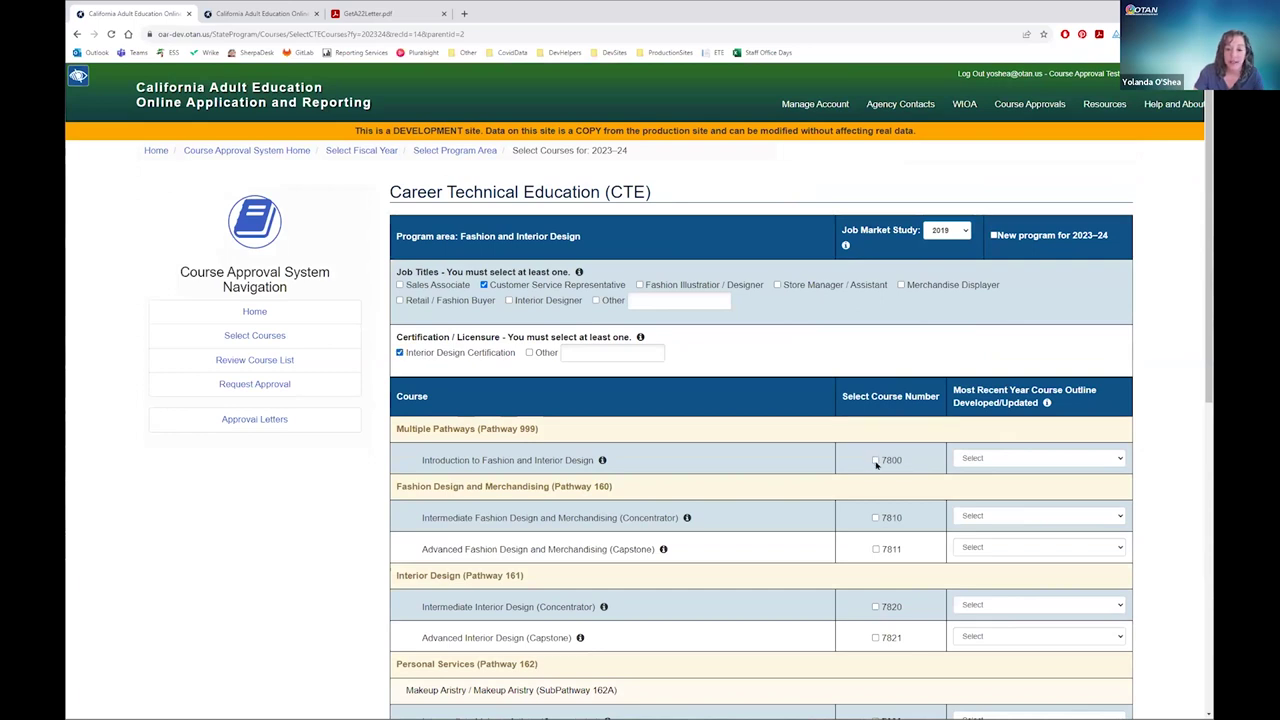
click(1040, 458)
scroll(895, 490, down, 6)
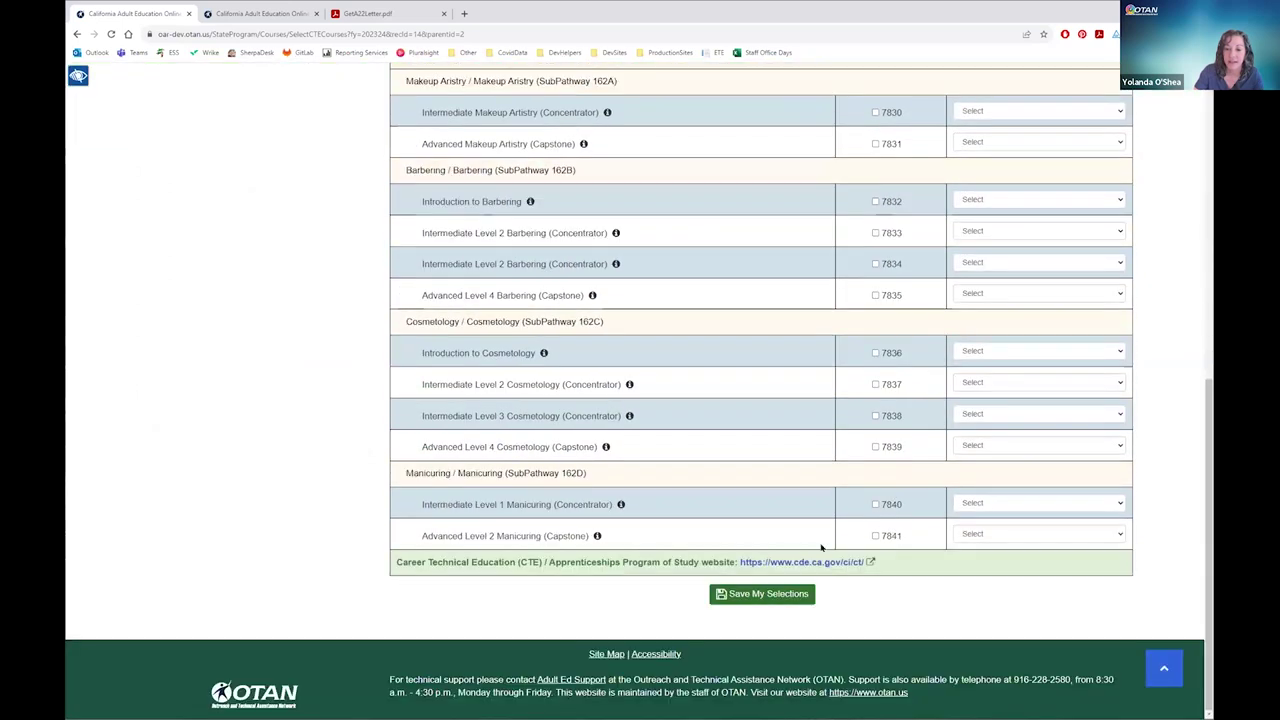
click(775, 591)
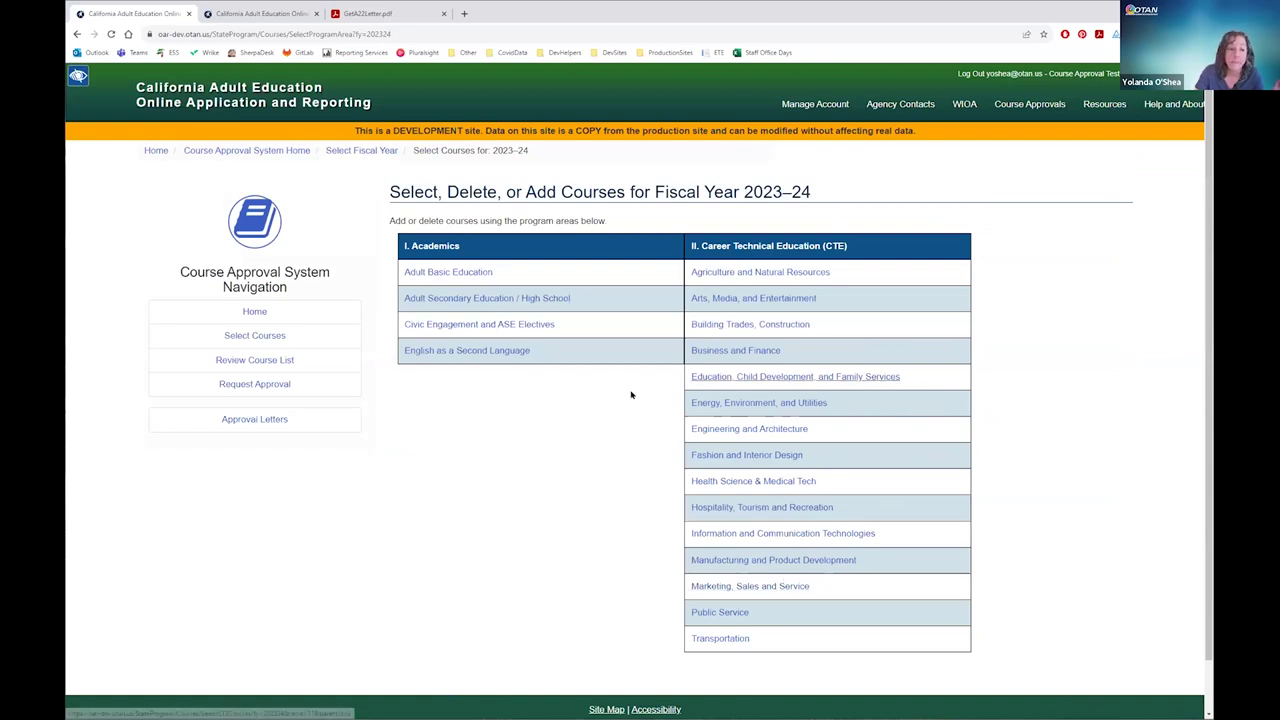
Step: Open the 2023–24 course review list and scroll through the selected courses
click(284, 361)
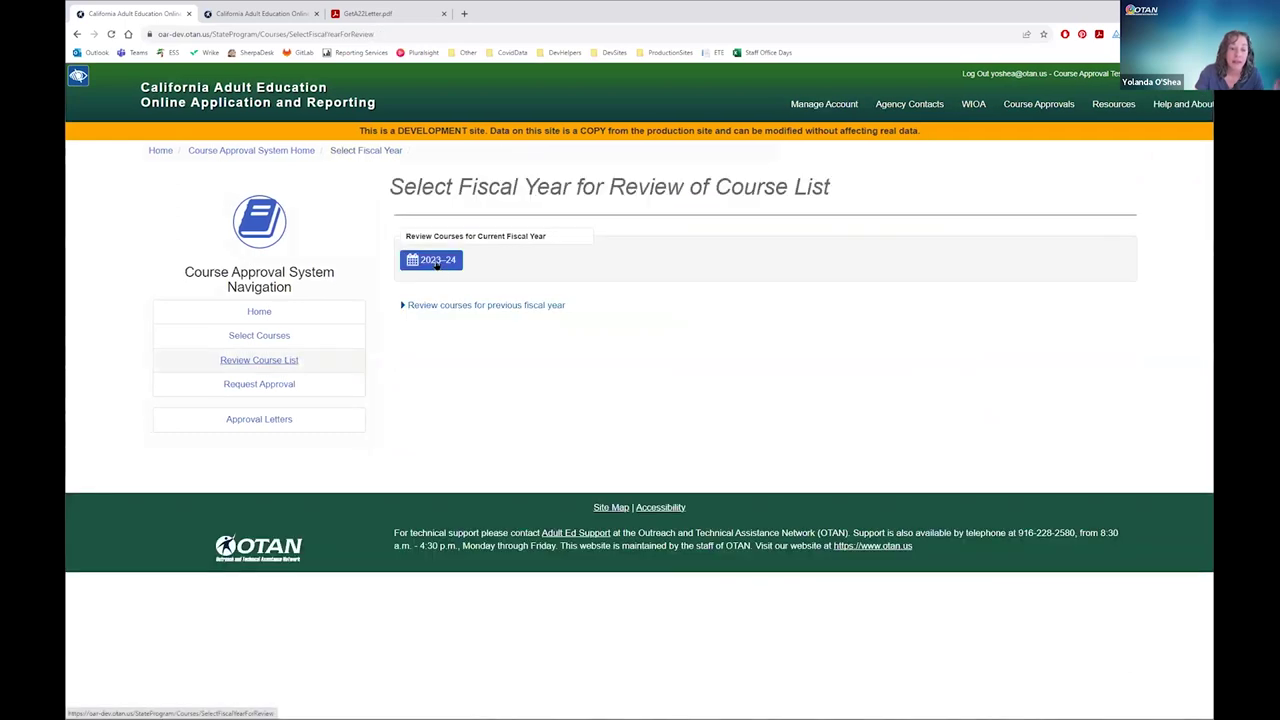
click(436, 261)
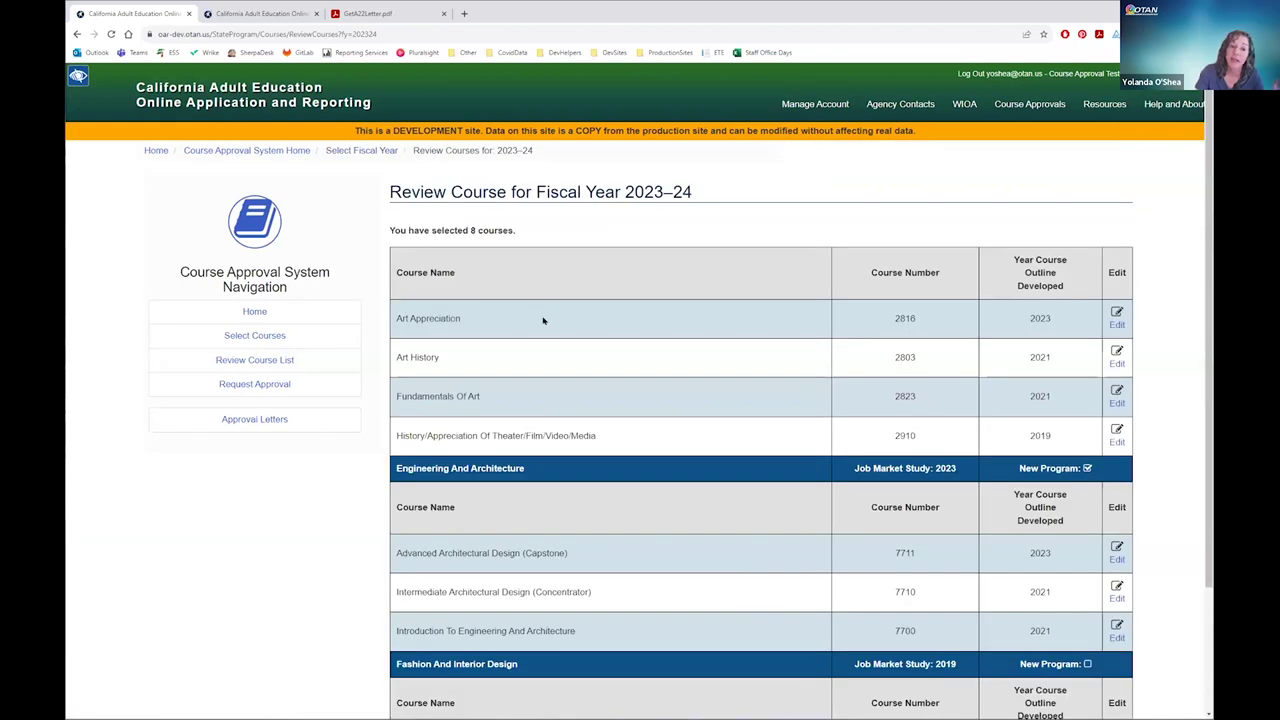
scroll(543, 316, down, 1)
scroll(543, 320, down, 1)
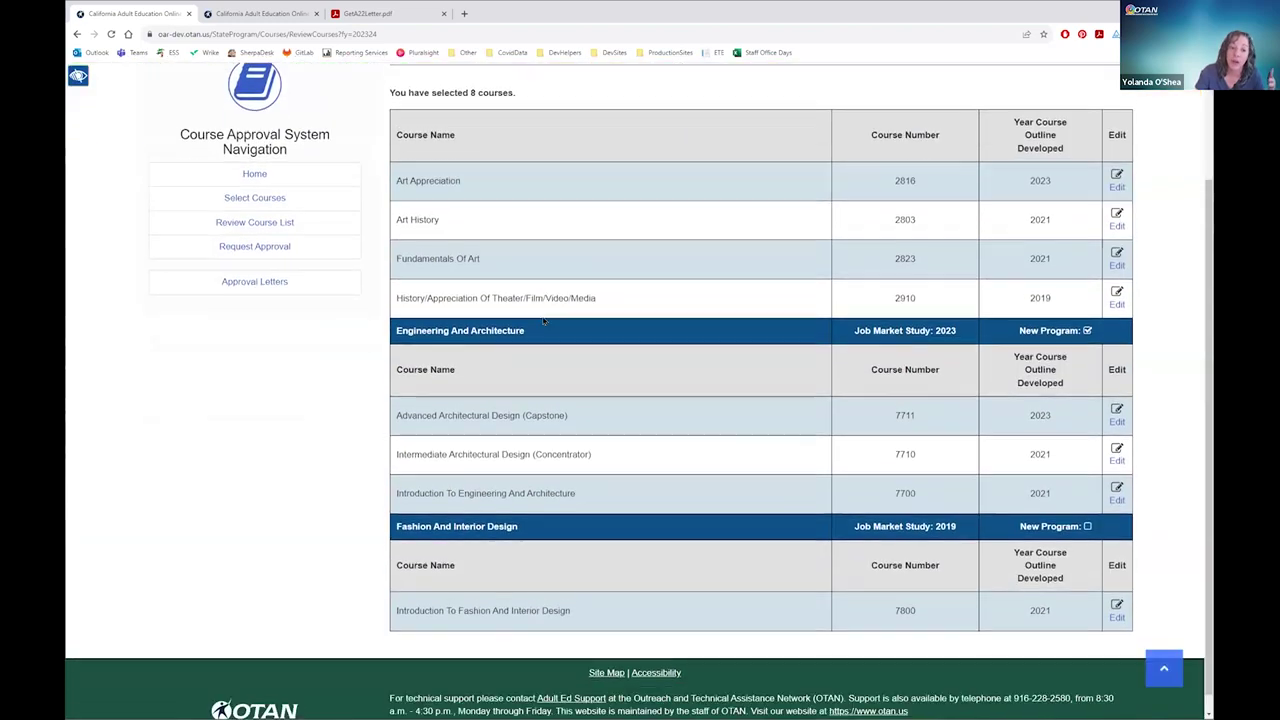
scroll(543, 320, up, 1)
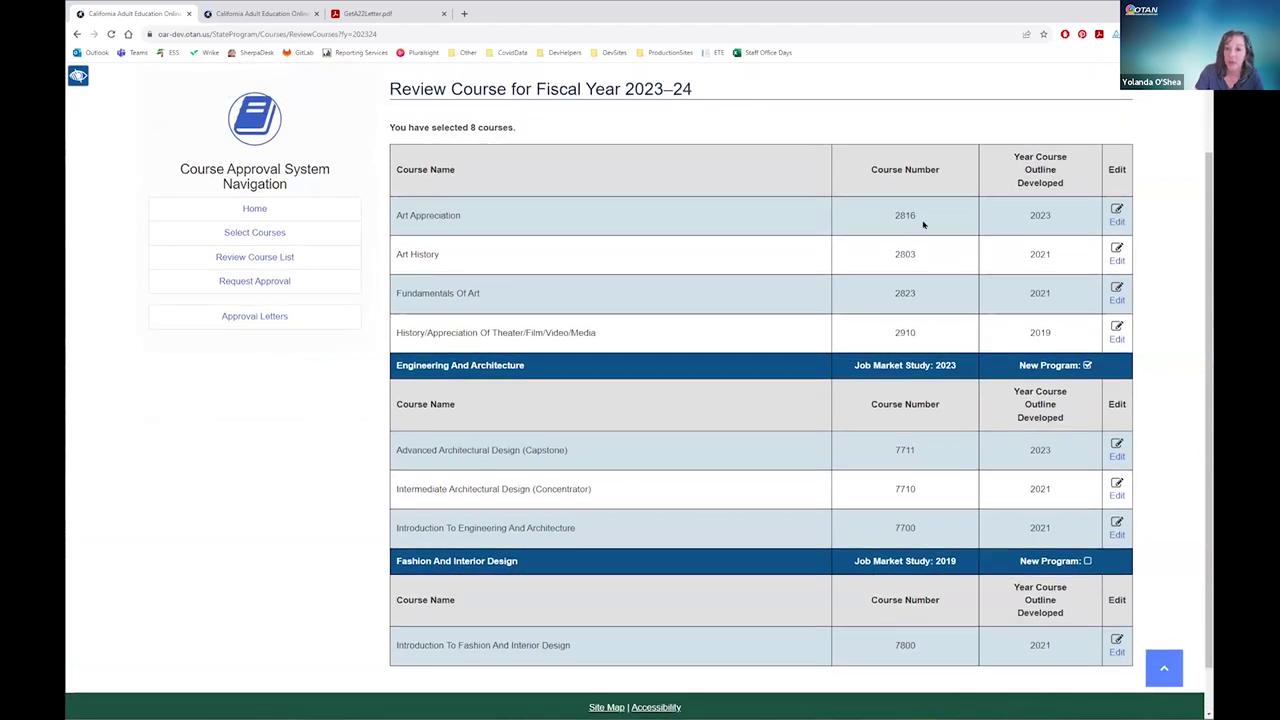
Step: Check Art Appreciation's 2023 outline year, then open the Fundamentals Of Art entry for editing
double_click(1046, 216)
click(936, 366)
drag(405, 292, 462, 287)
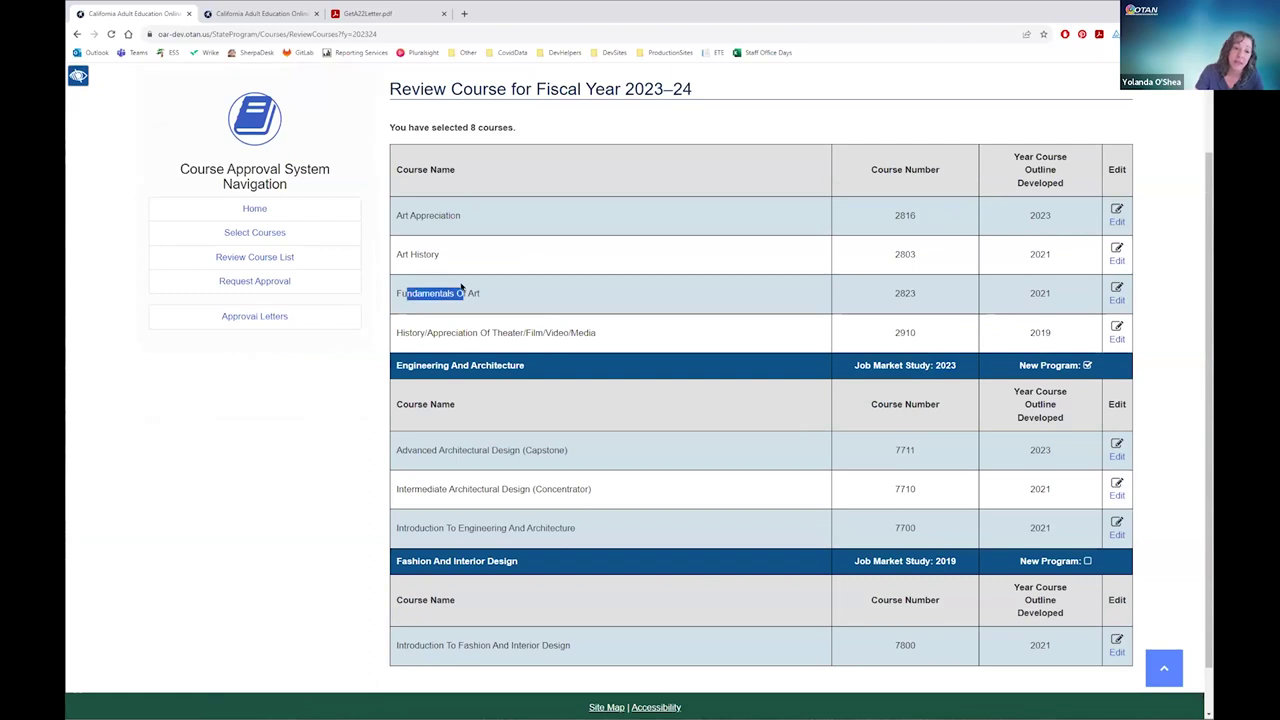
click(1117, 301)
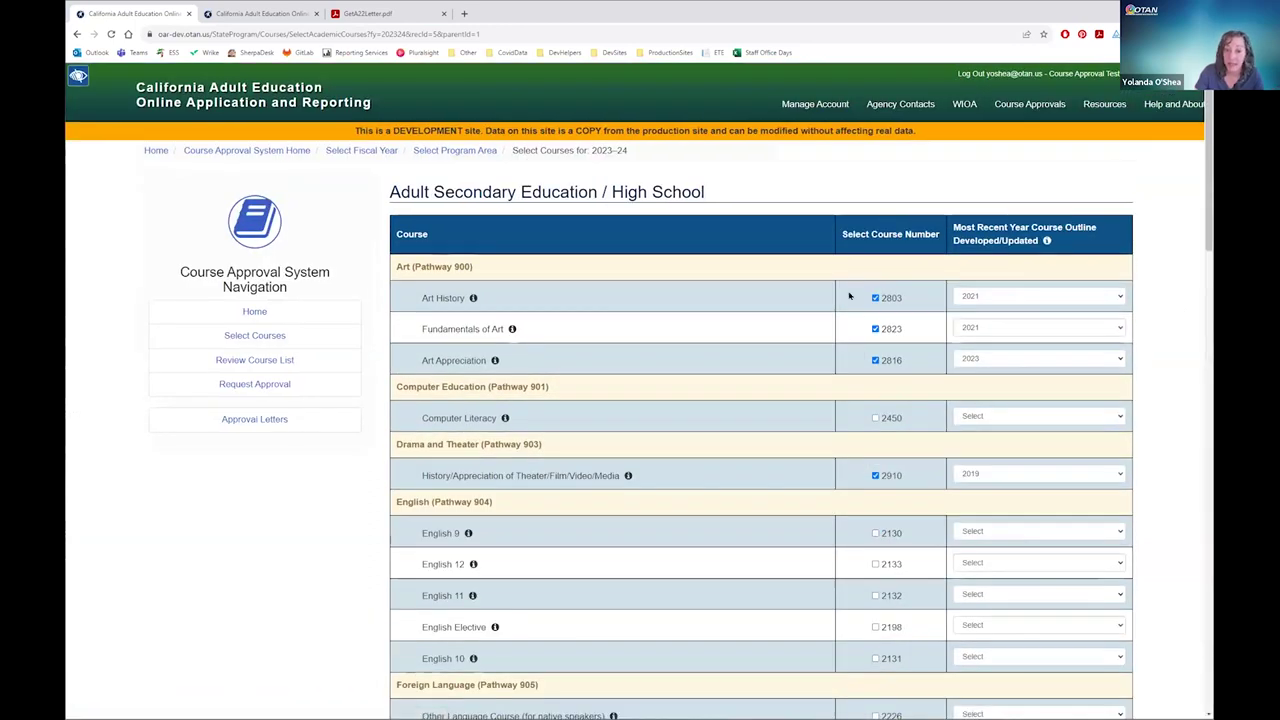
Step: Untick Fundamentals of Art (2823), reset its outline year to Select, and save the selections
click(875, 328)
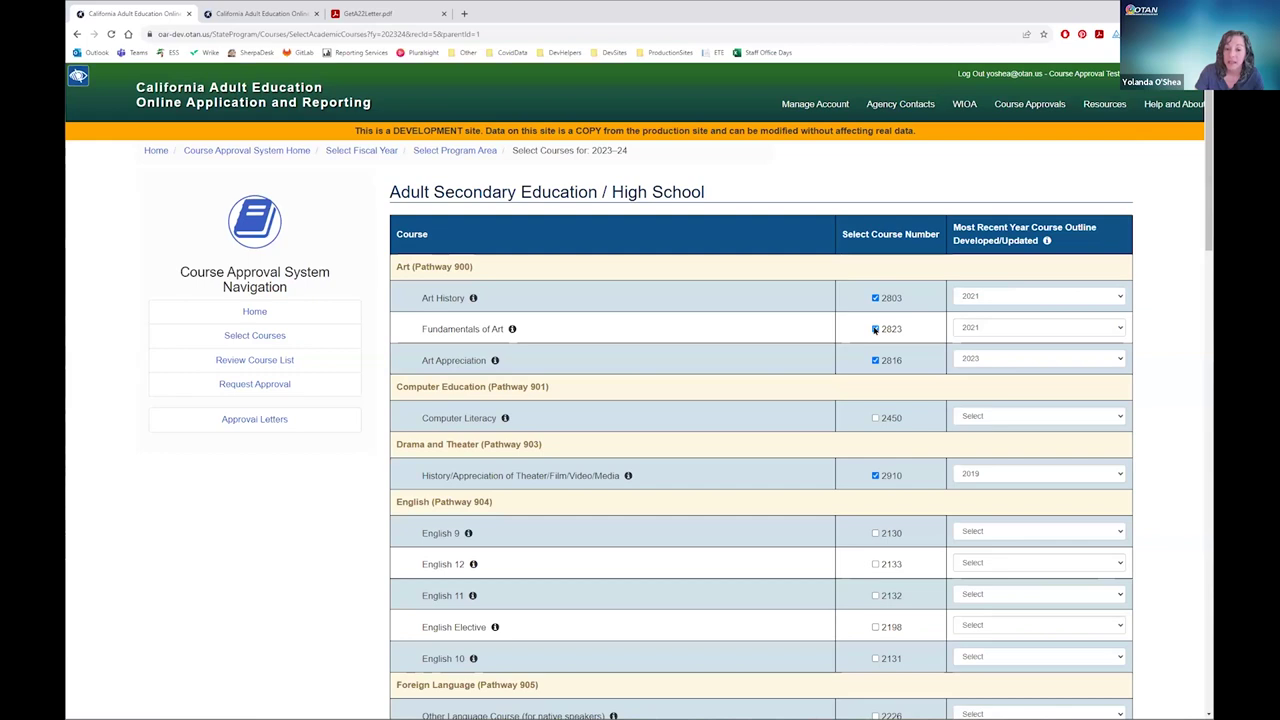
click(1008, 331)
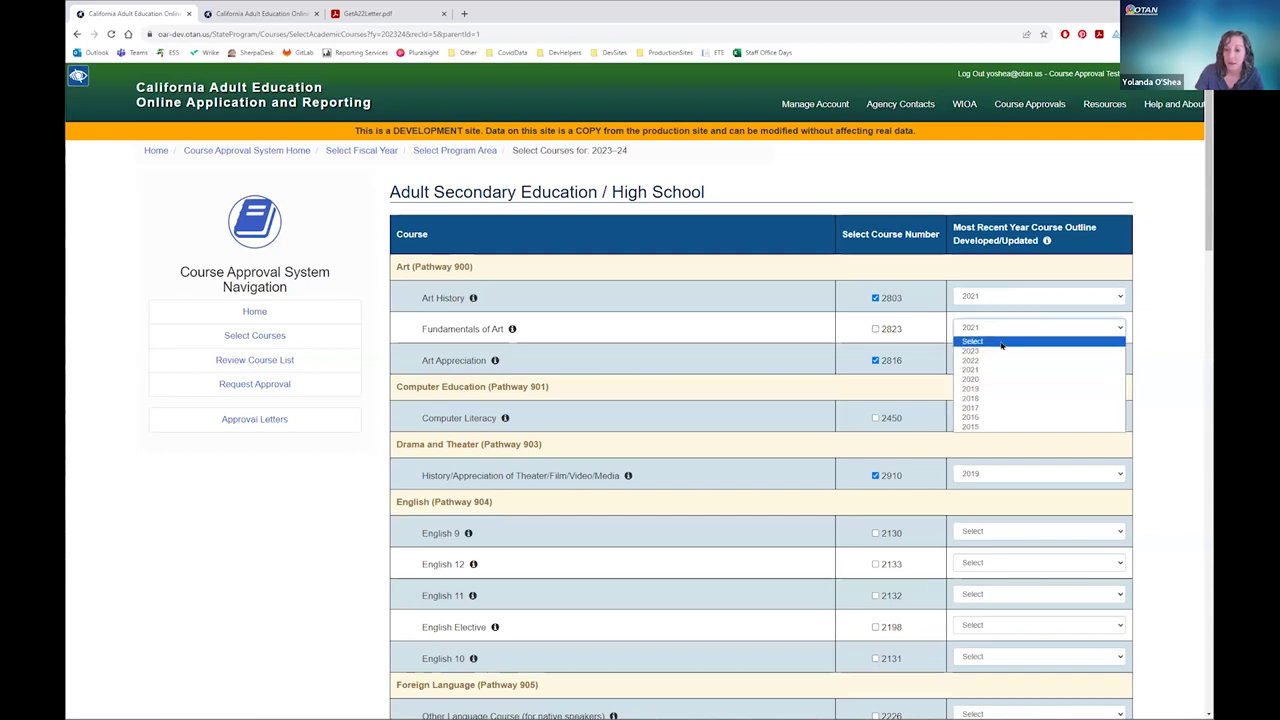
click(1000, 343)
scroll(664, 421, down, 10)
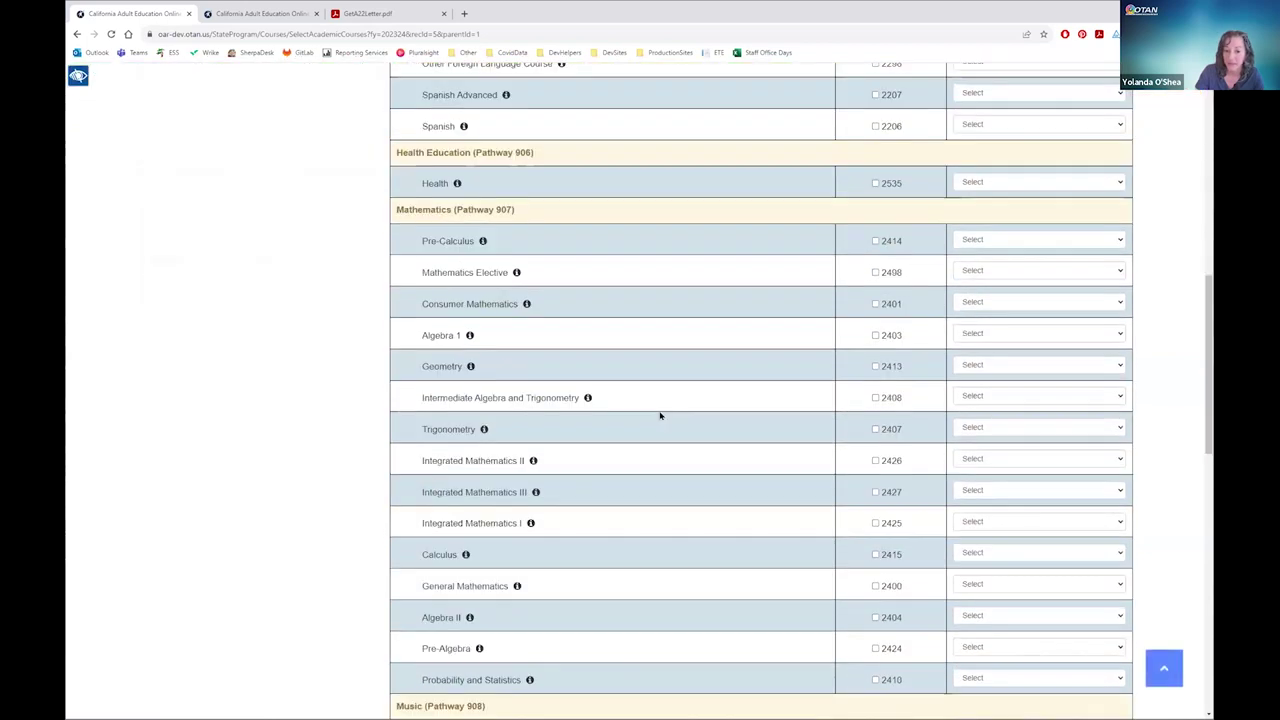
scroll(663, 423, down, 6)
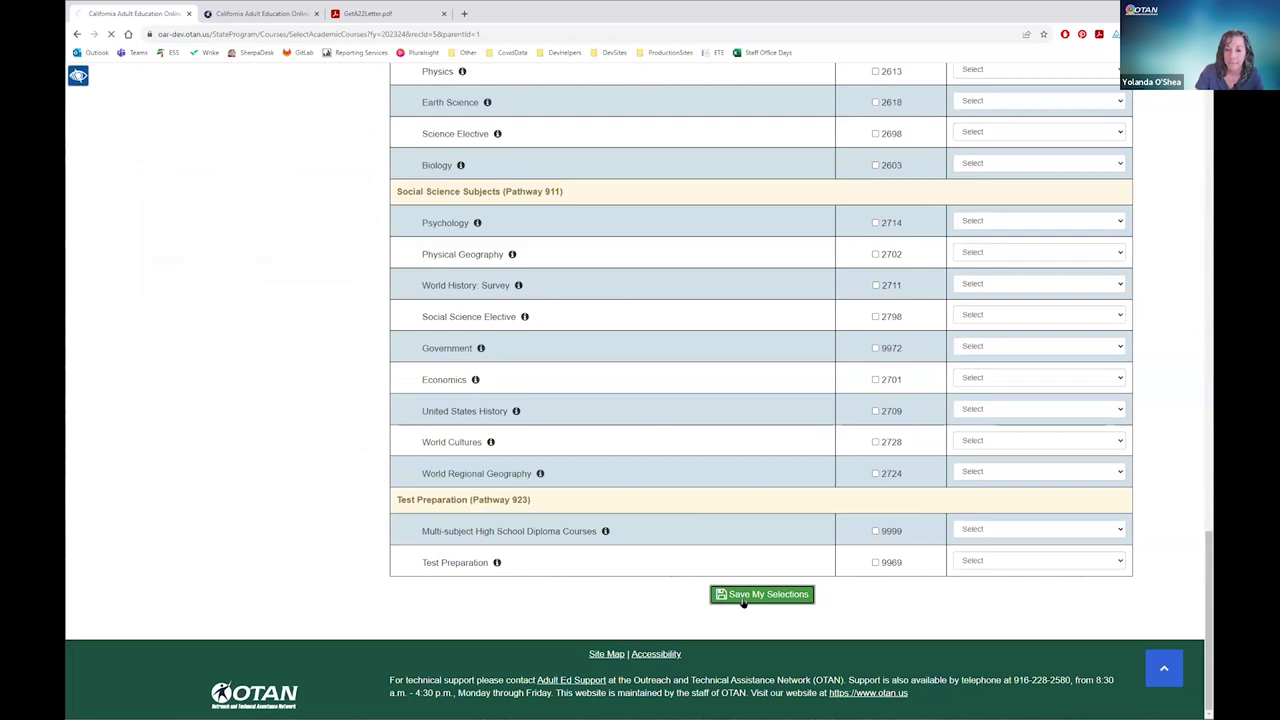
click(743, 596)
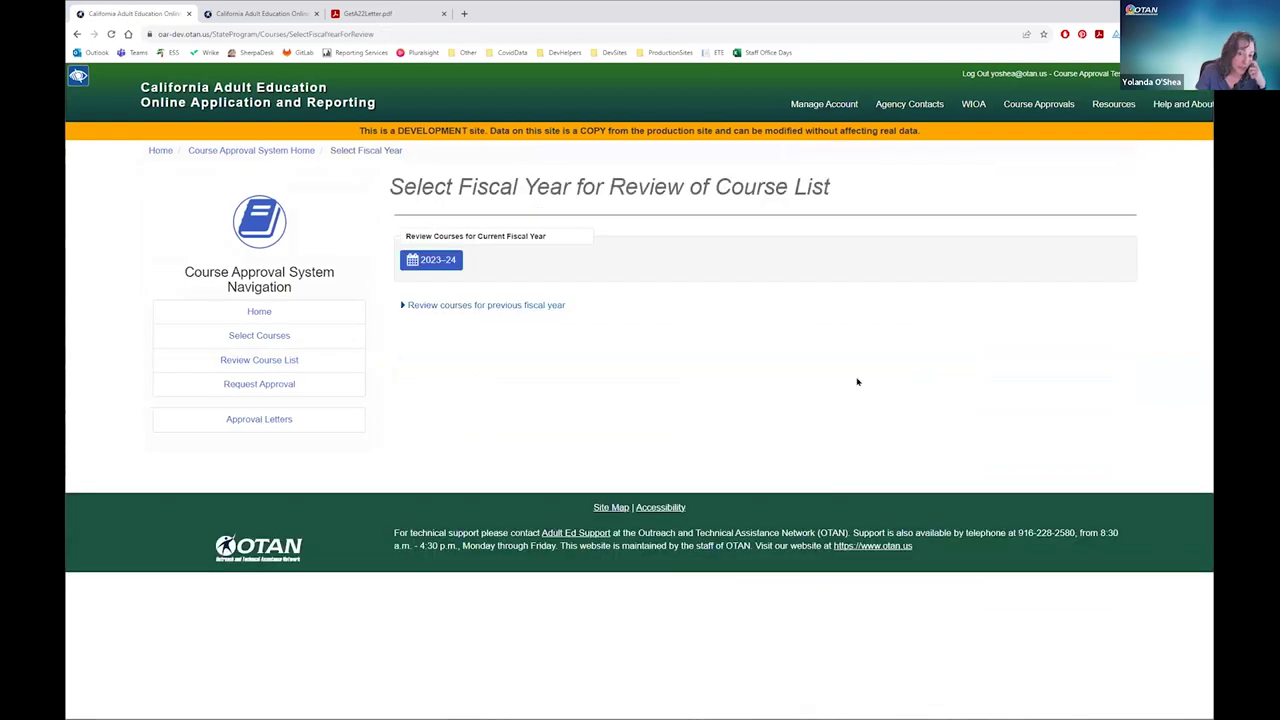
Step: Open the 2023–24 review list and scroll through the seven remaining courses
click(445, 260)
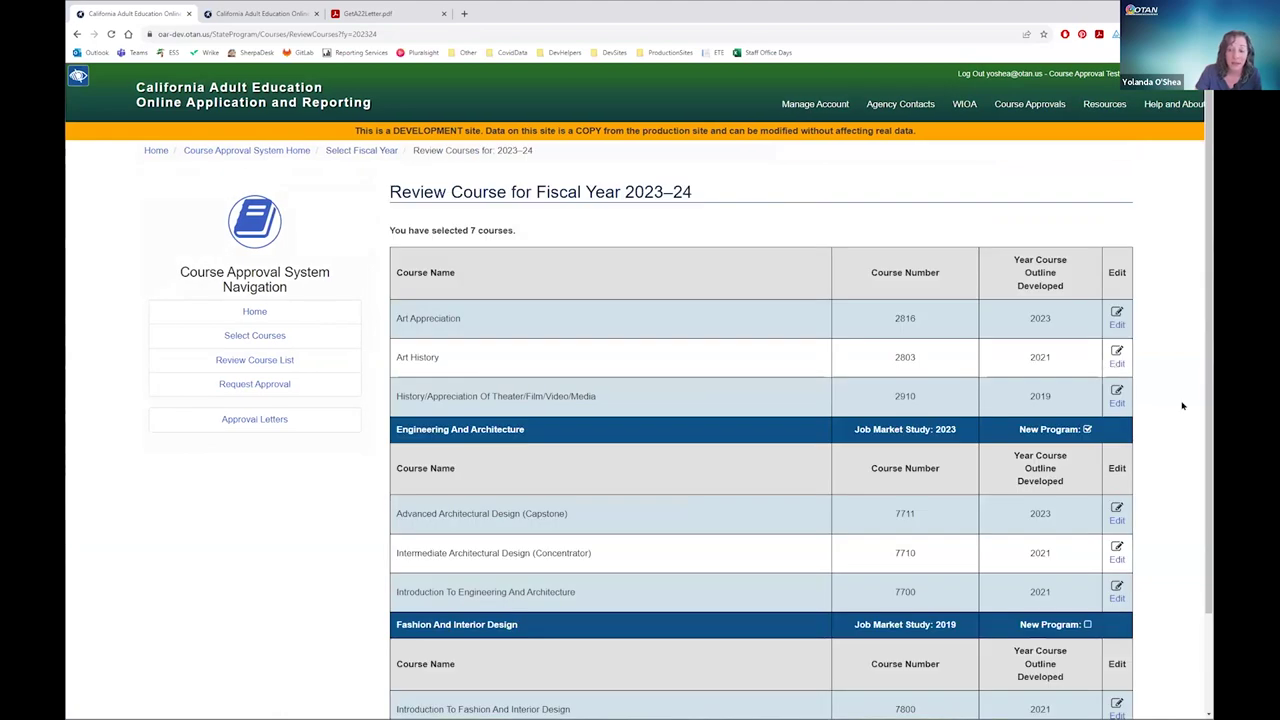
scroll(1176, 410, down, 2)
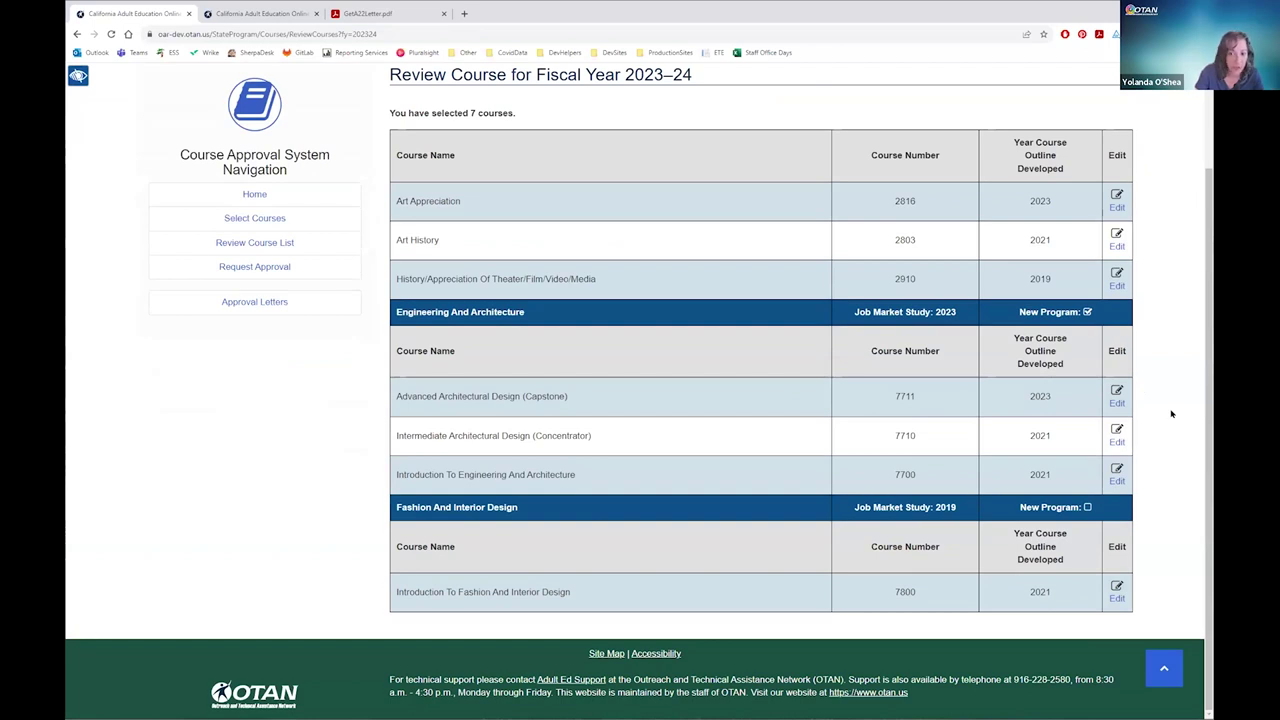
scroll(1172, 413, up, 1)
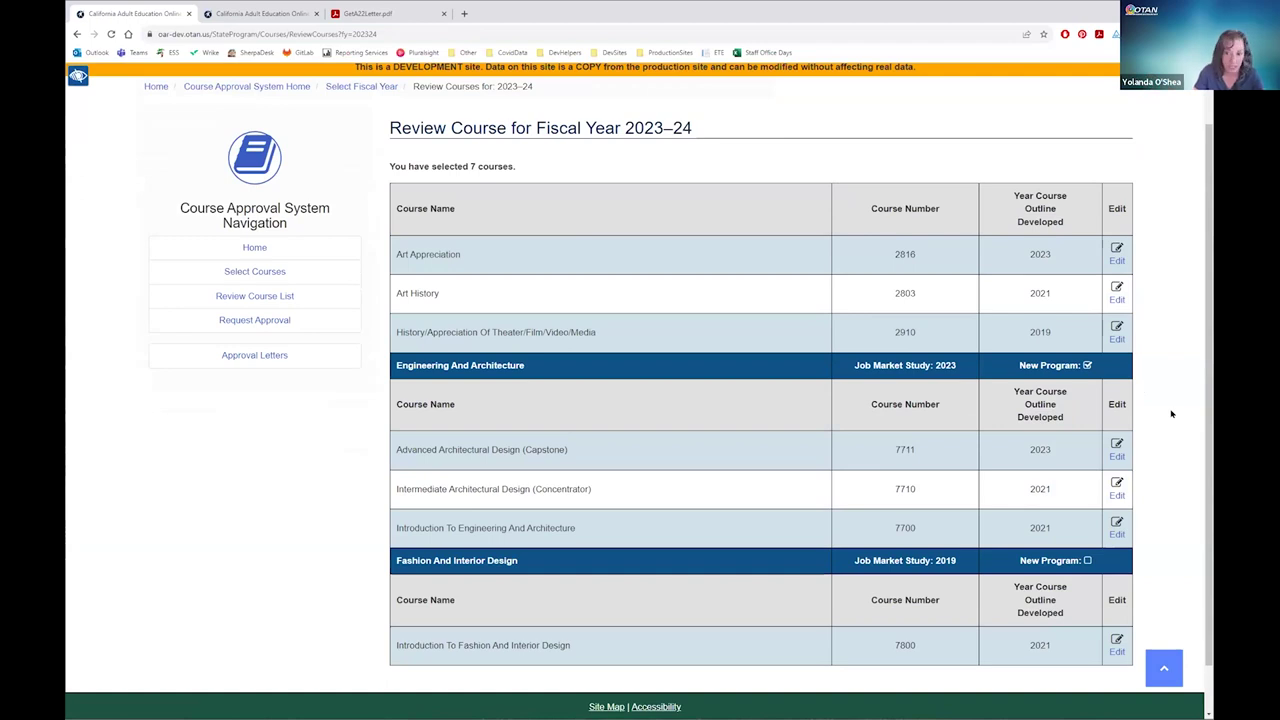
Step: Request approval, submit the 2023–24 course list to CDE, and return to the home page
click(282, 322)
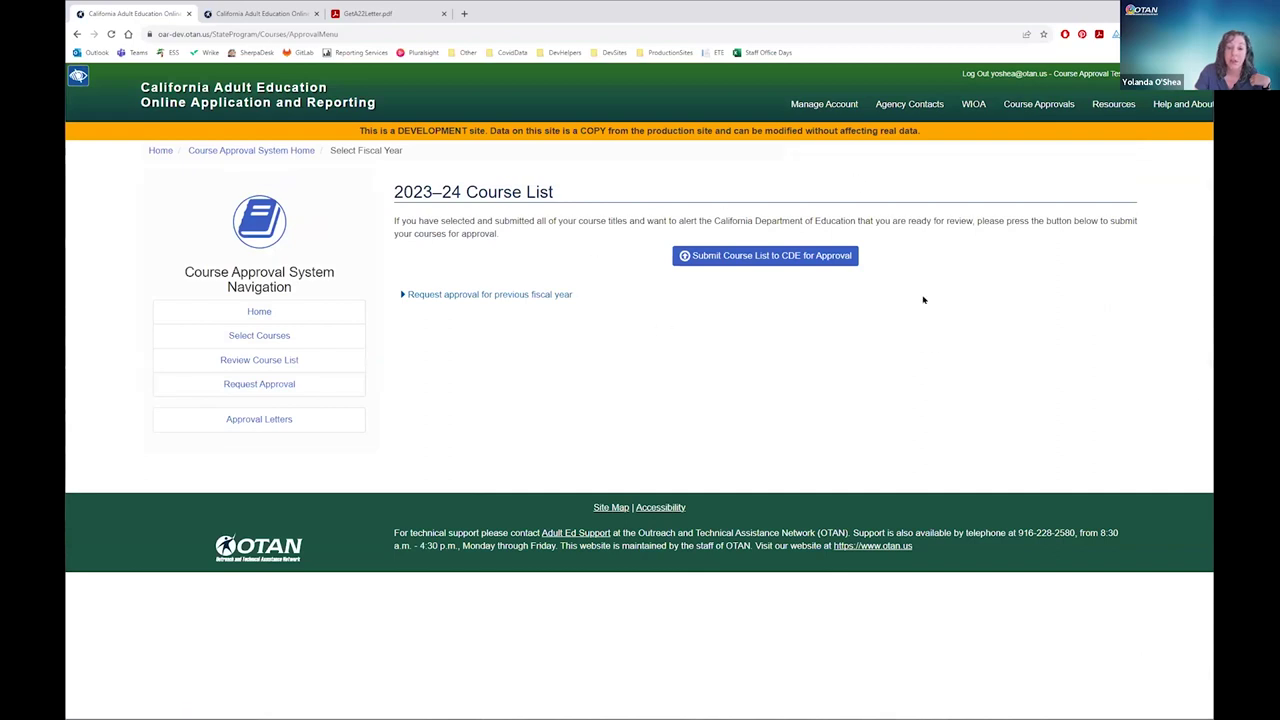
click(755, 258)
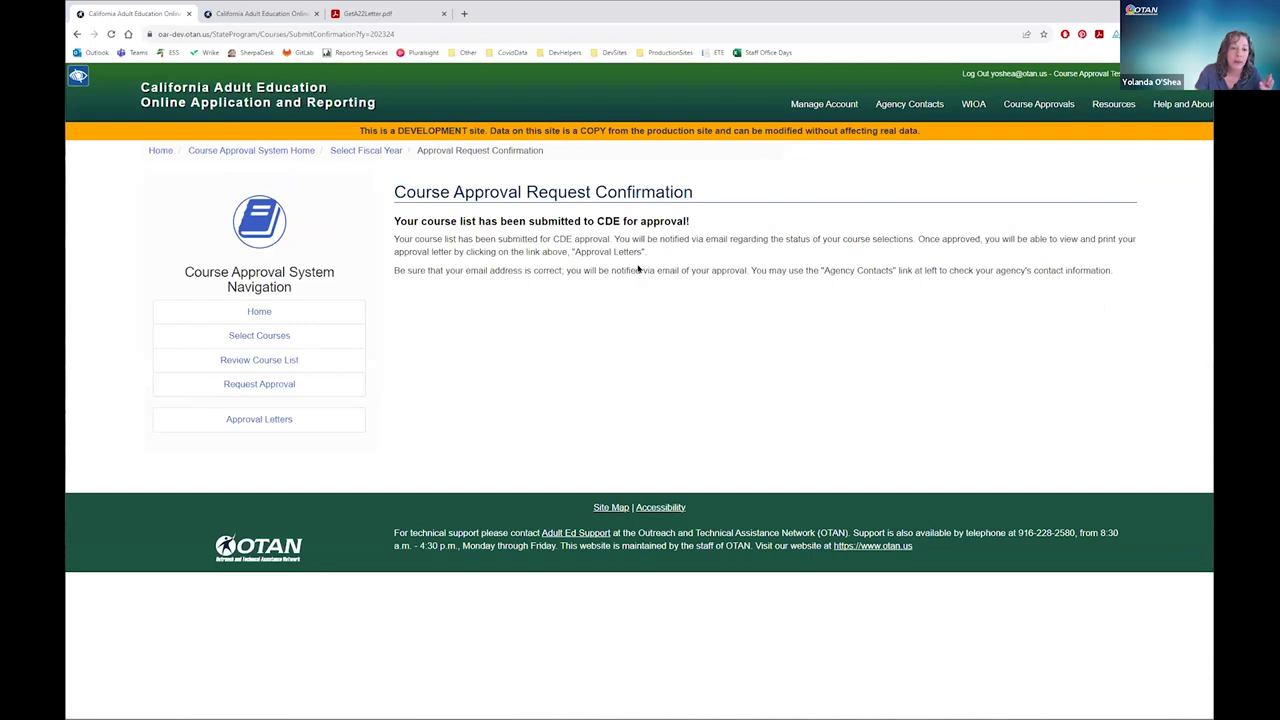
click(259, 312)
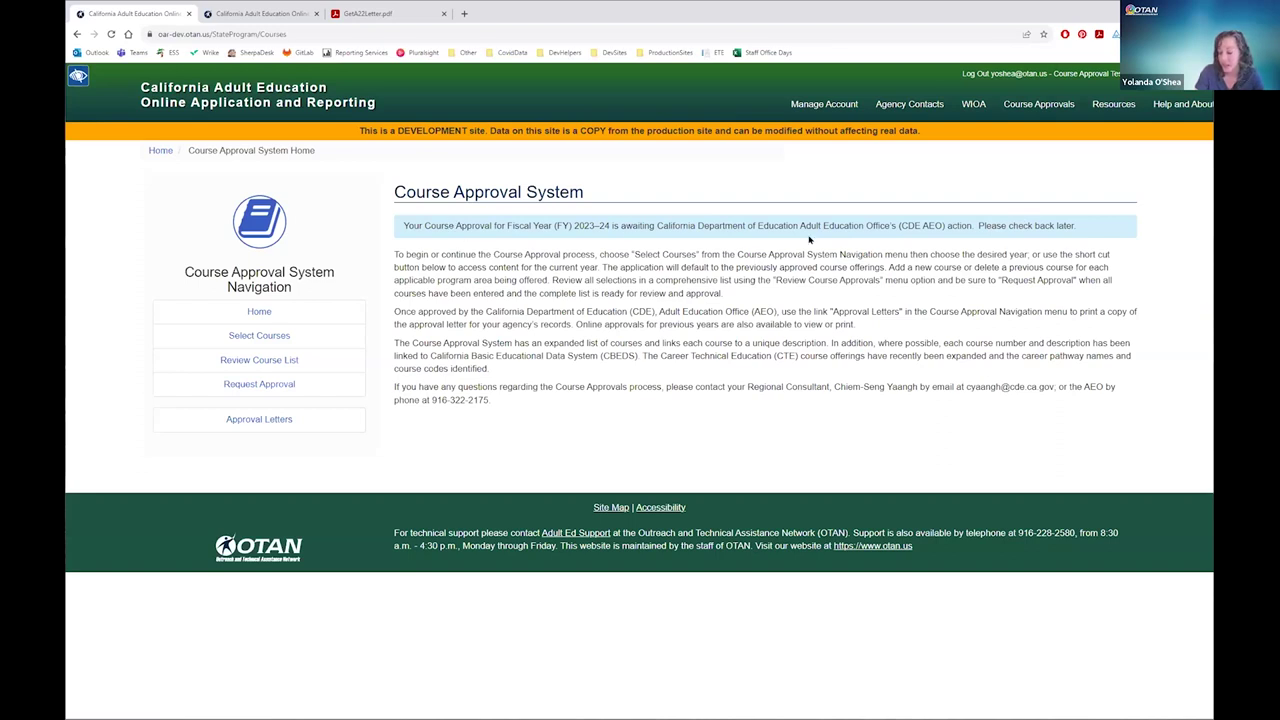
Step: Open the Approval Letters list and the newest 2023–24 letter dated August 9, 2023
click(262, 312)
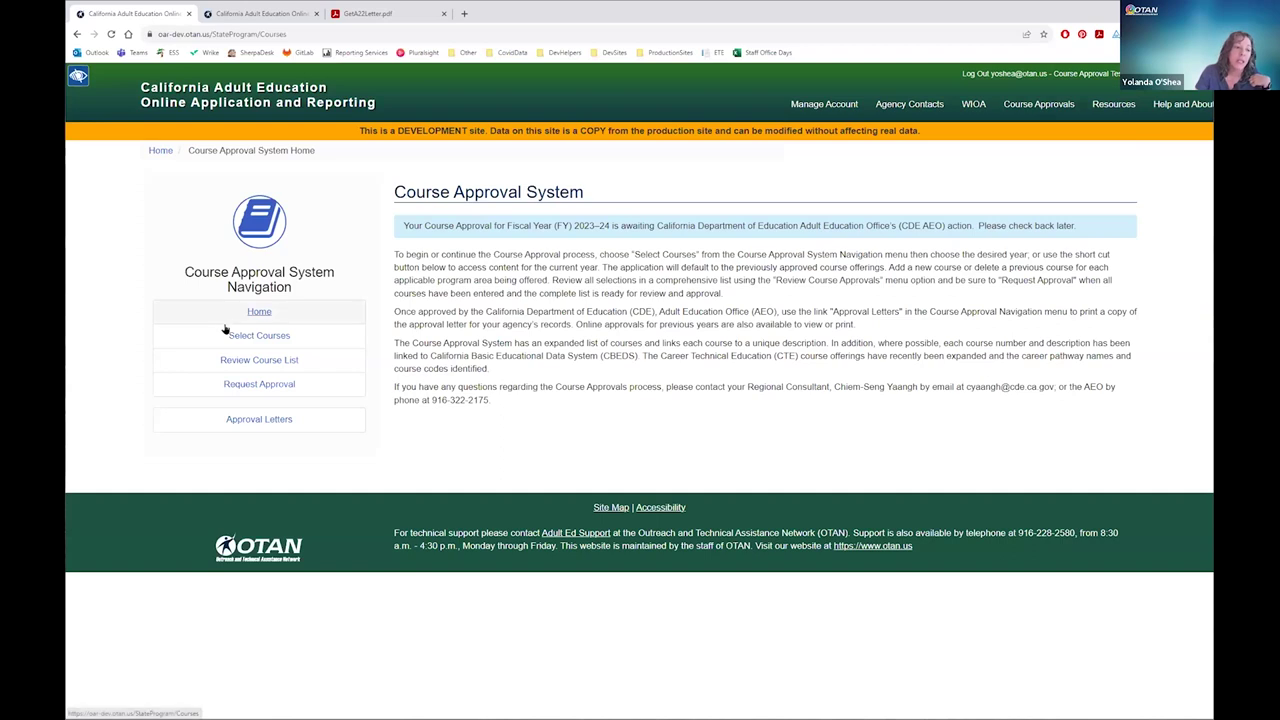
click(249, 422)
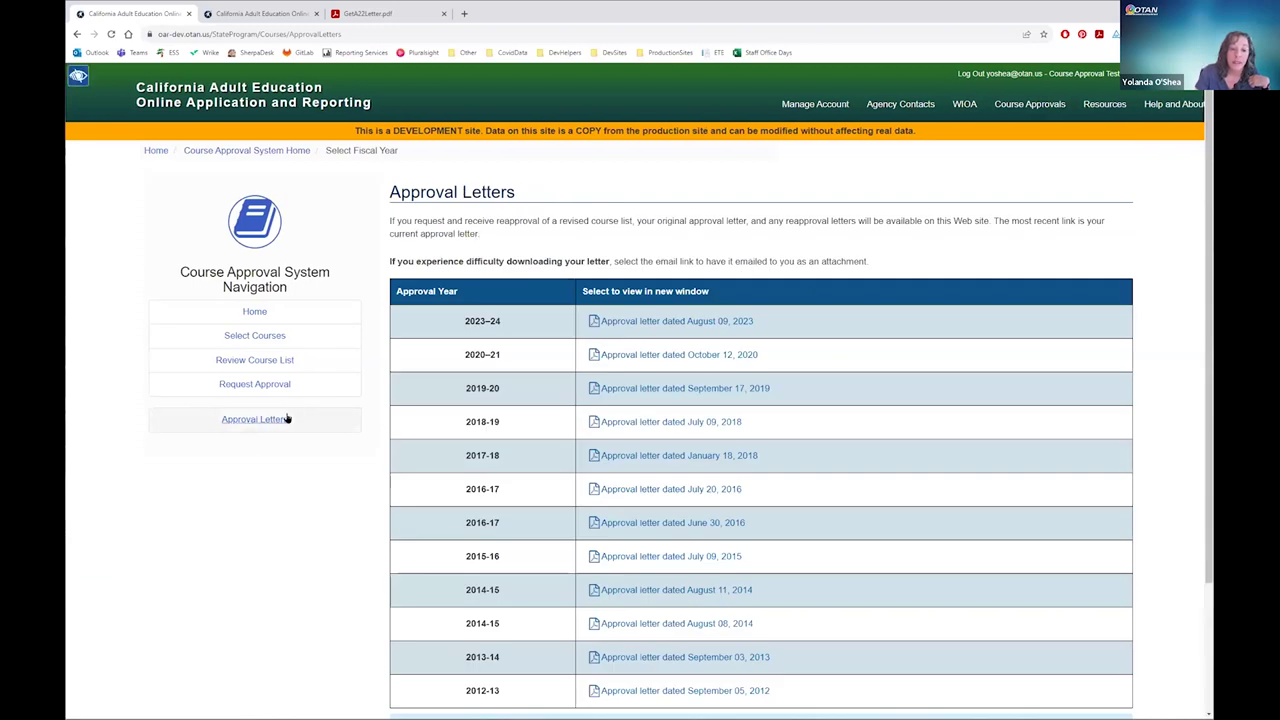
scroll(960, 290, down, 1)
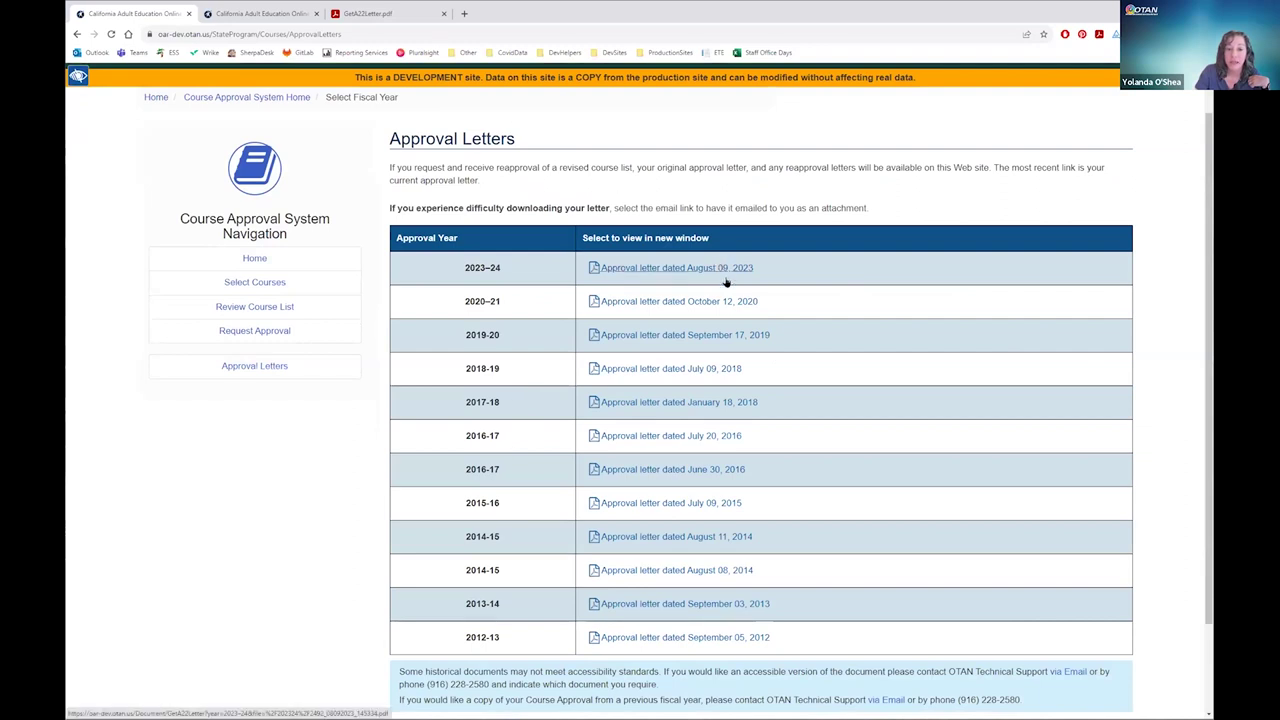
click(371, 14)
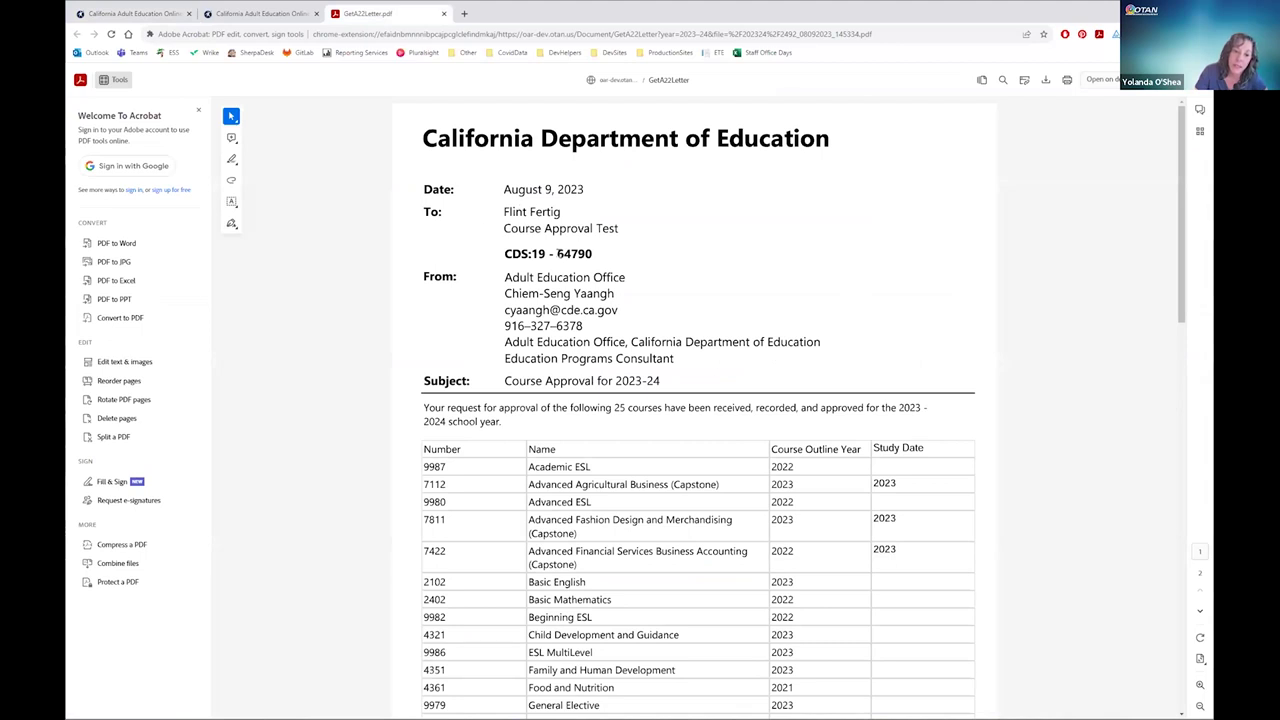
Step: Highlight the sender details and scroll through the letter's 25 approved courses
drag(505, 254, 662, 312)
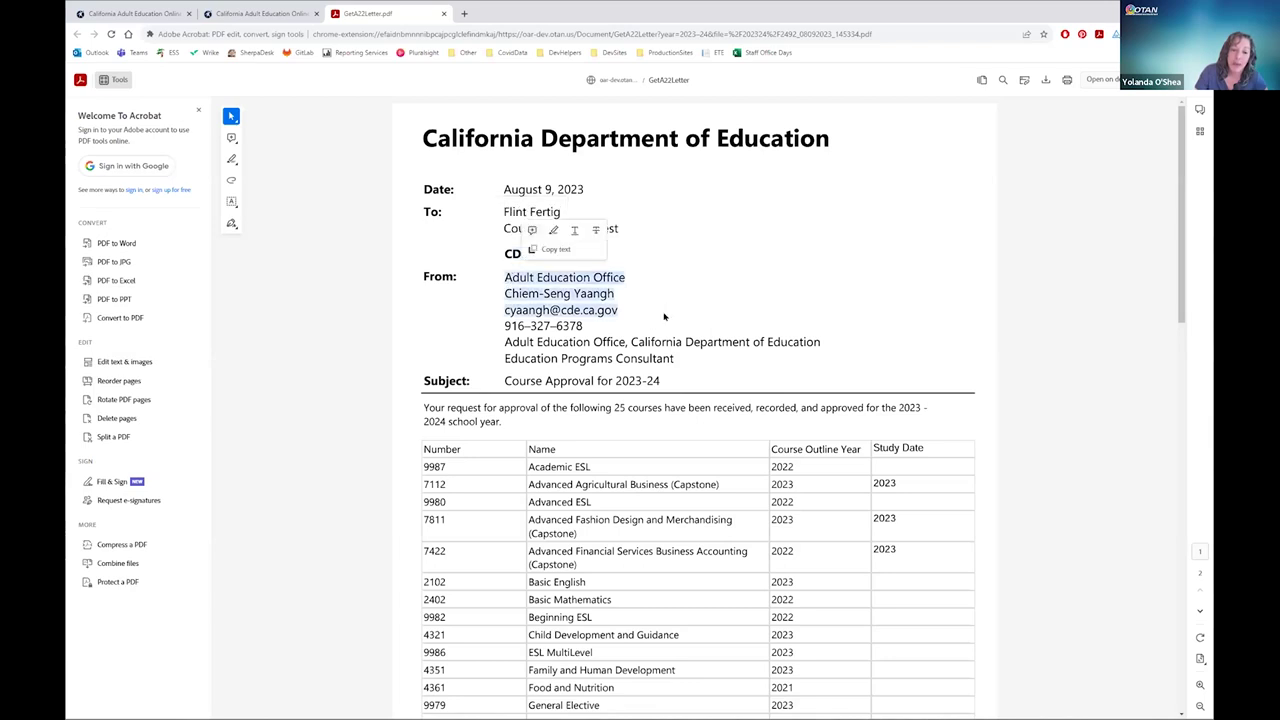
scroll(663, 317, down, 1)
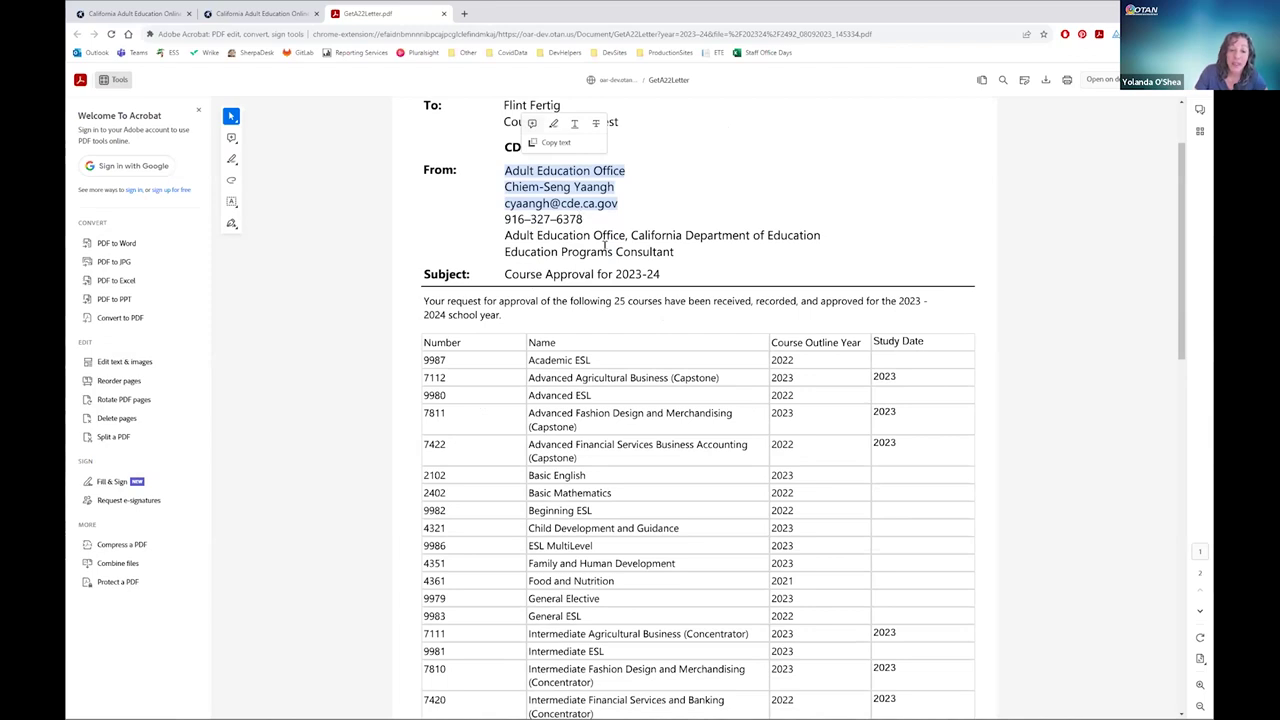
scroll(932, 420, down, 2)
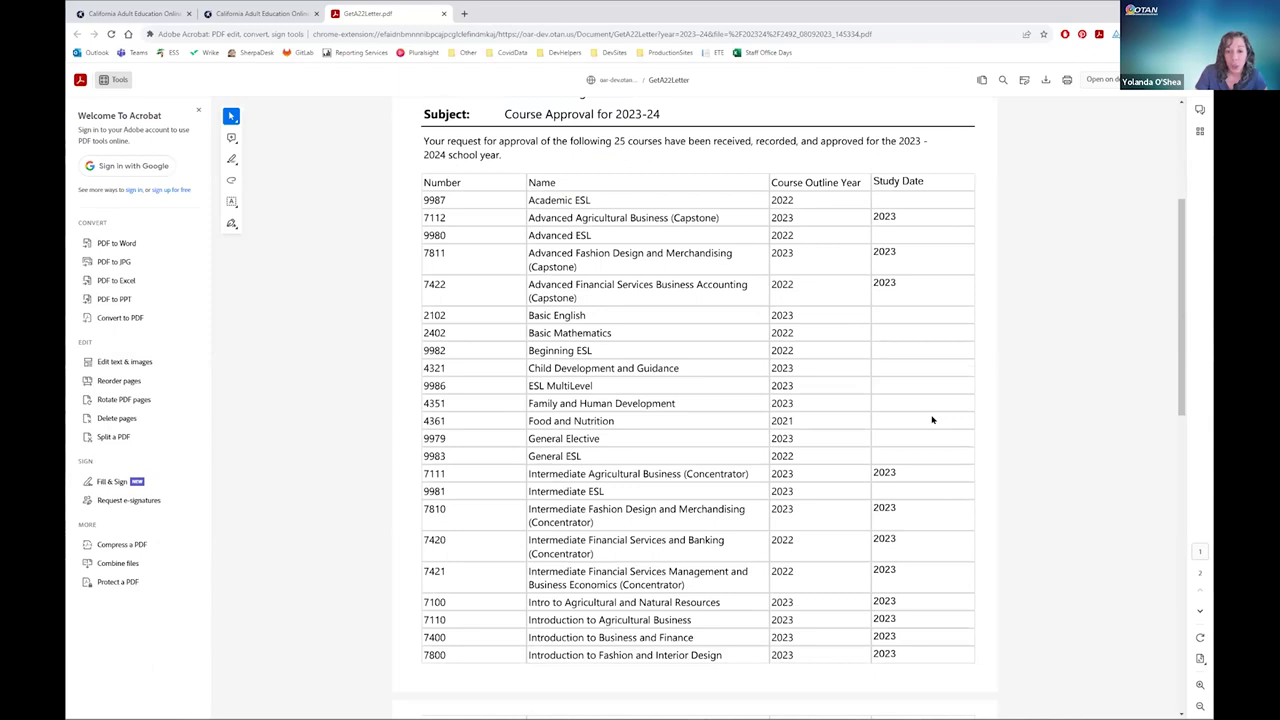
scroll(932, 420, down, 2)
scroll(932, 420, up, 2)
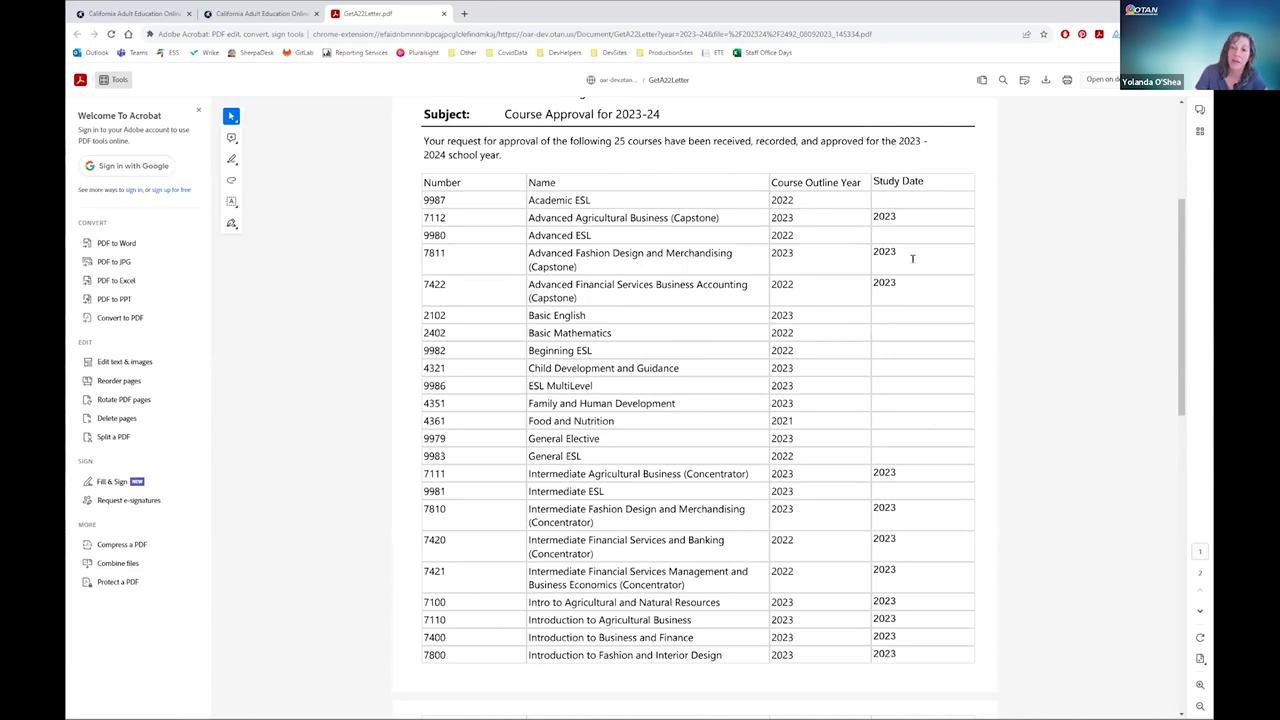
scroll(925, 381, down, 5)
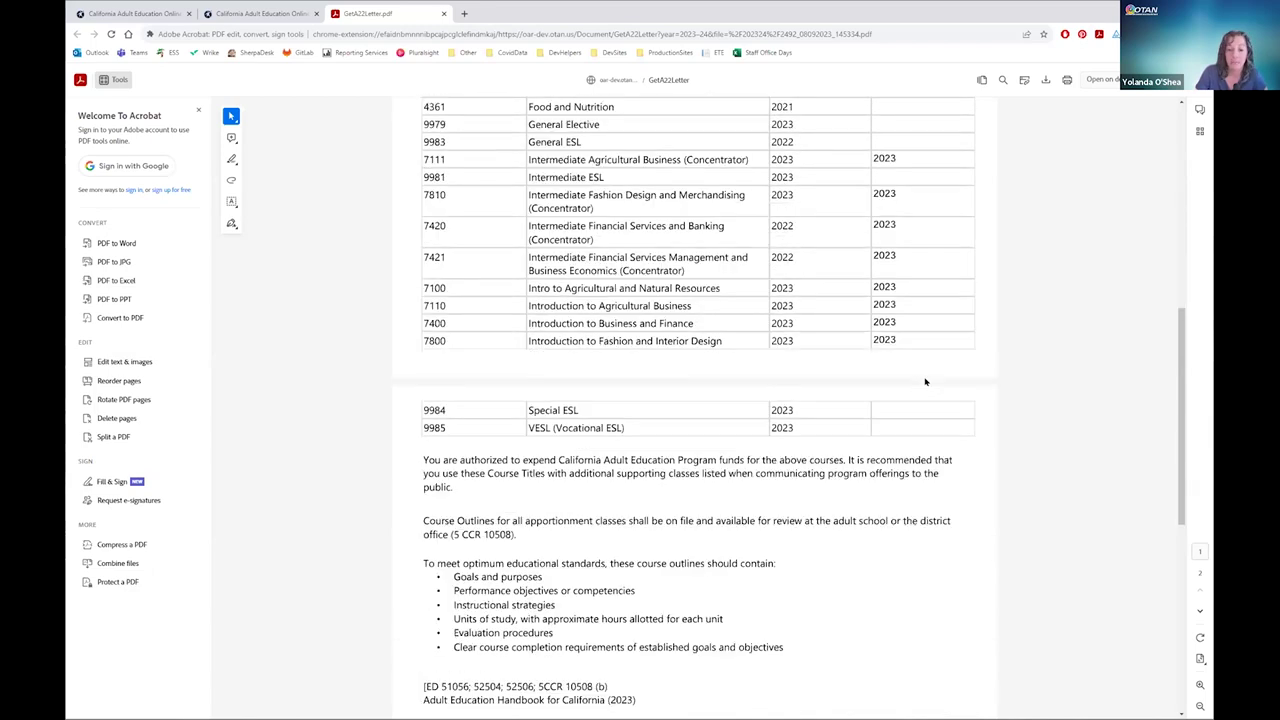
scroll(925, 381, down, 2)
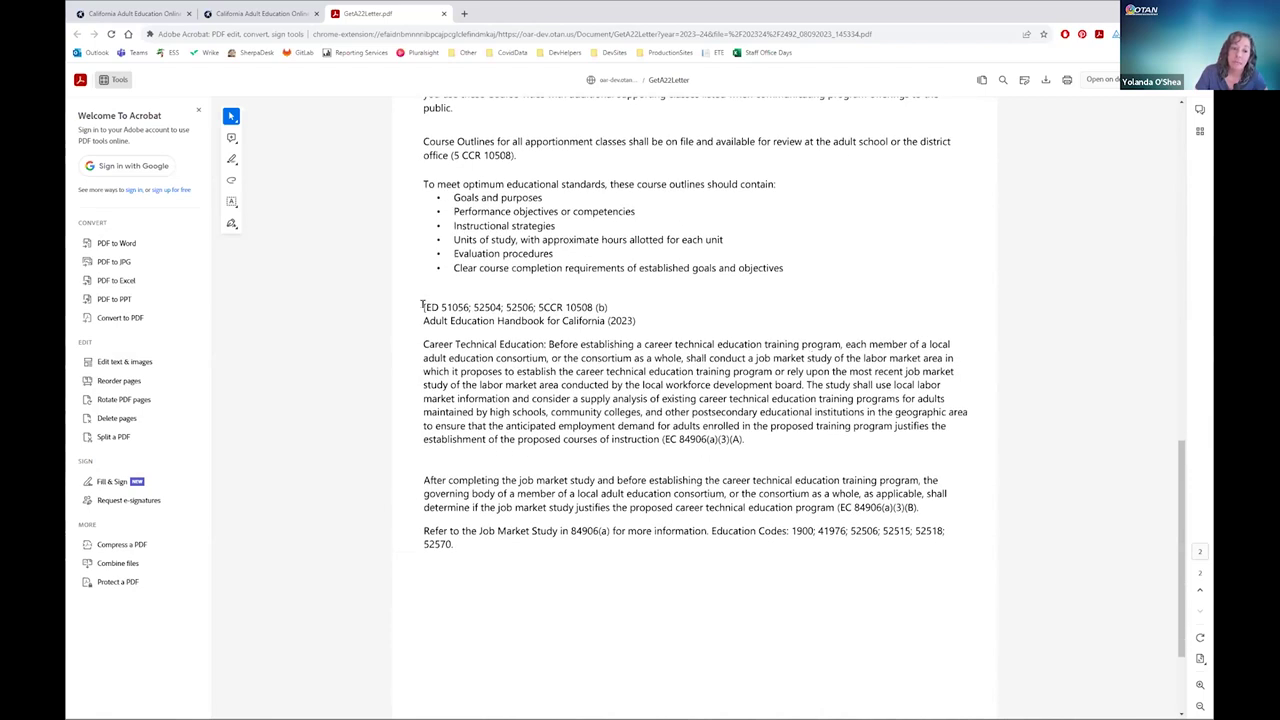
Step: Highlight the education code and job market study text, then return to the Approval Letters page
drag(422, 305, 672, 565)
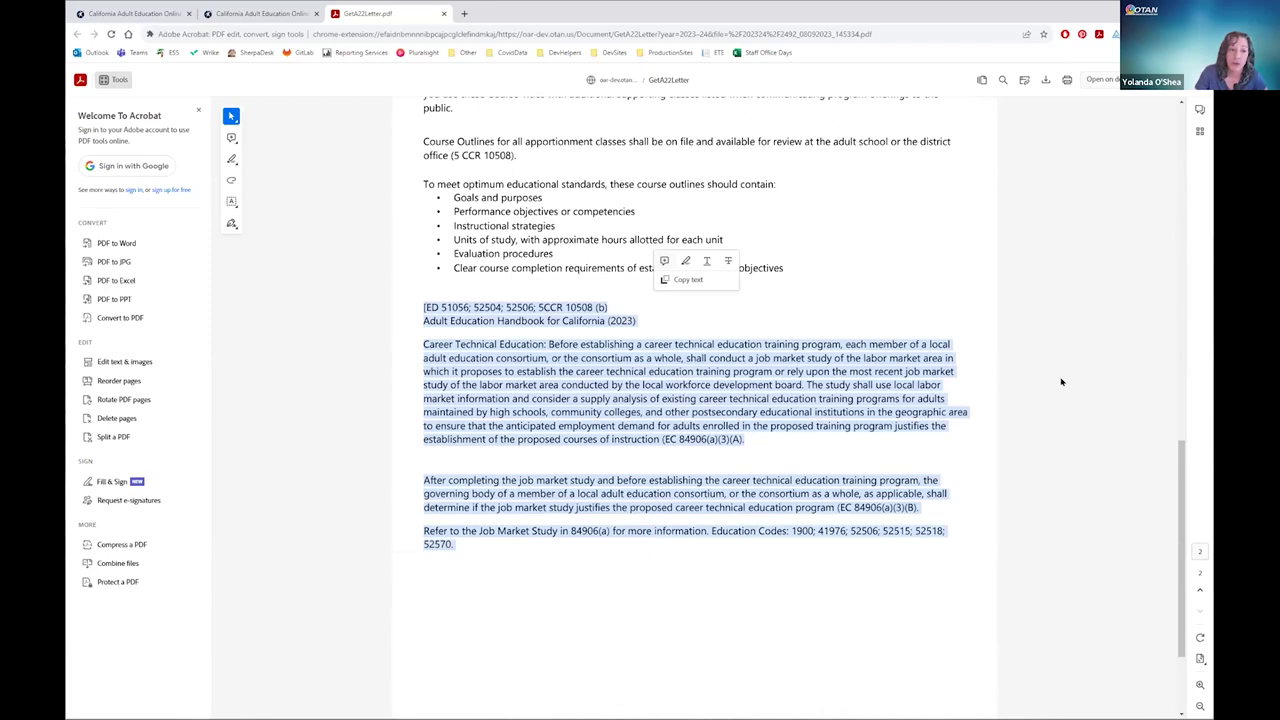
scroll(995, 375, up, 15)
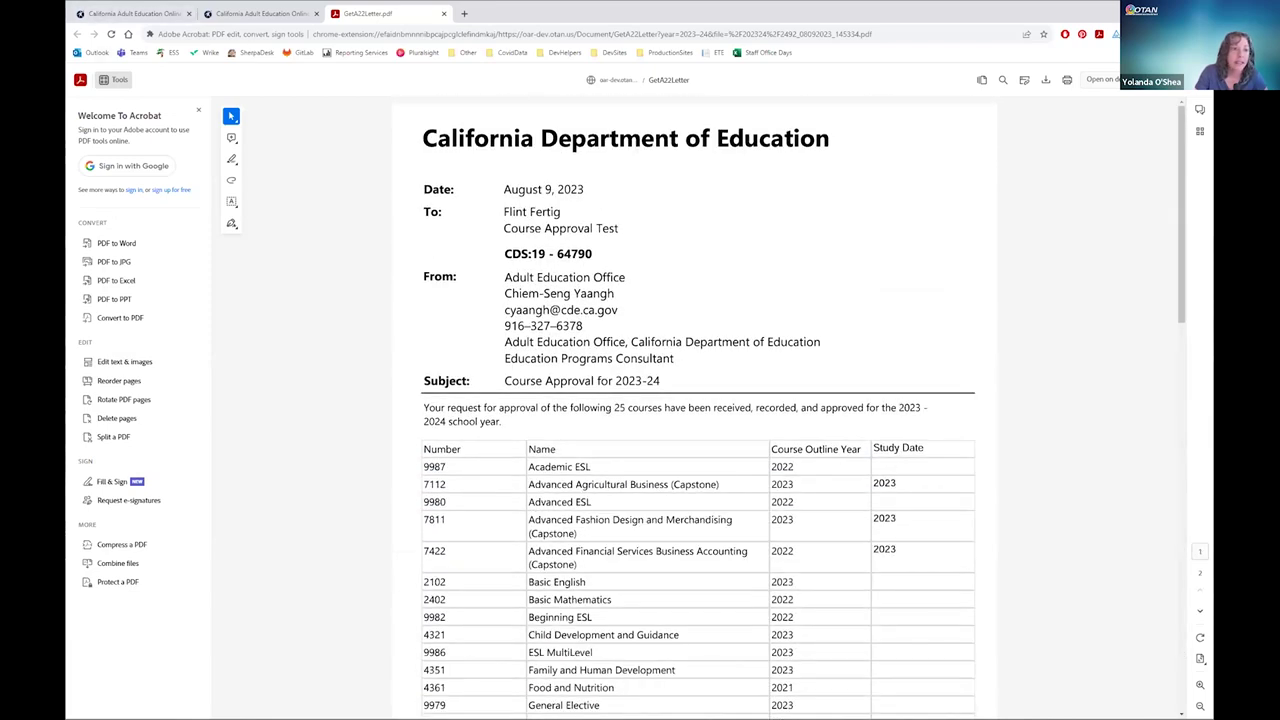
click(100, 17)
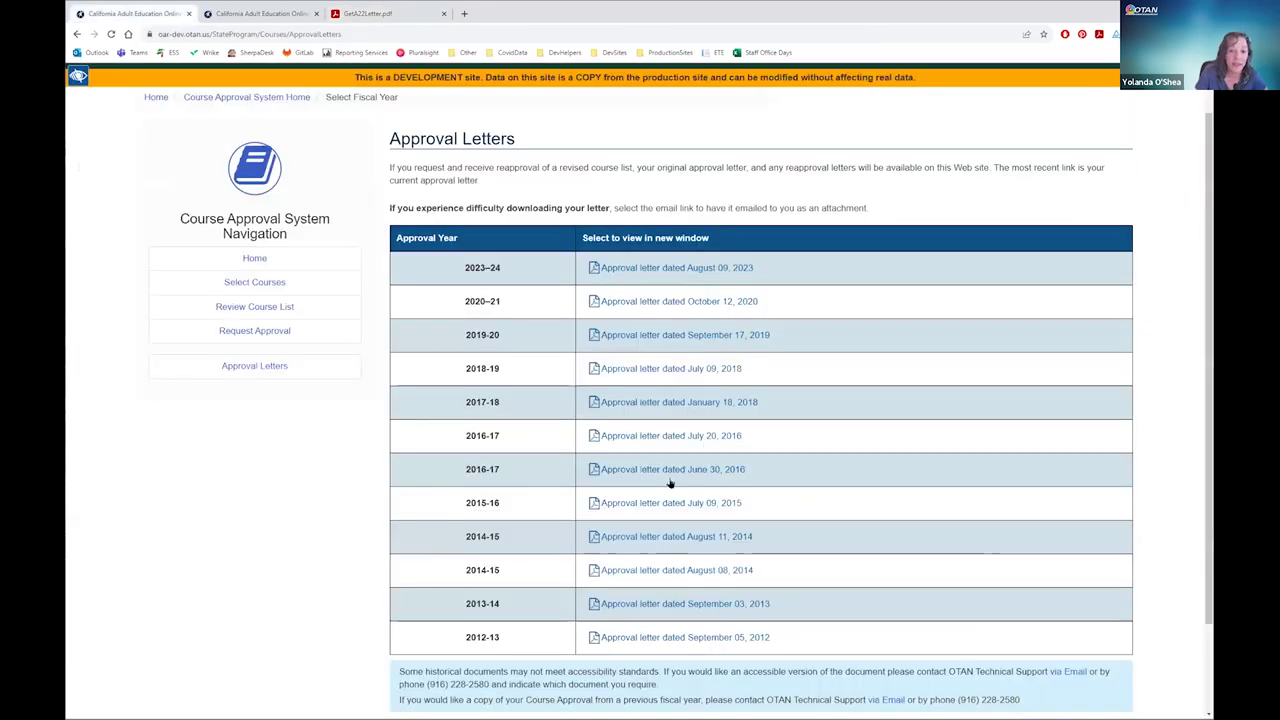